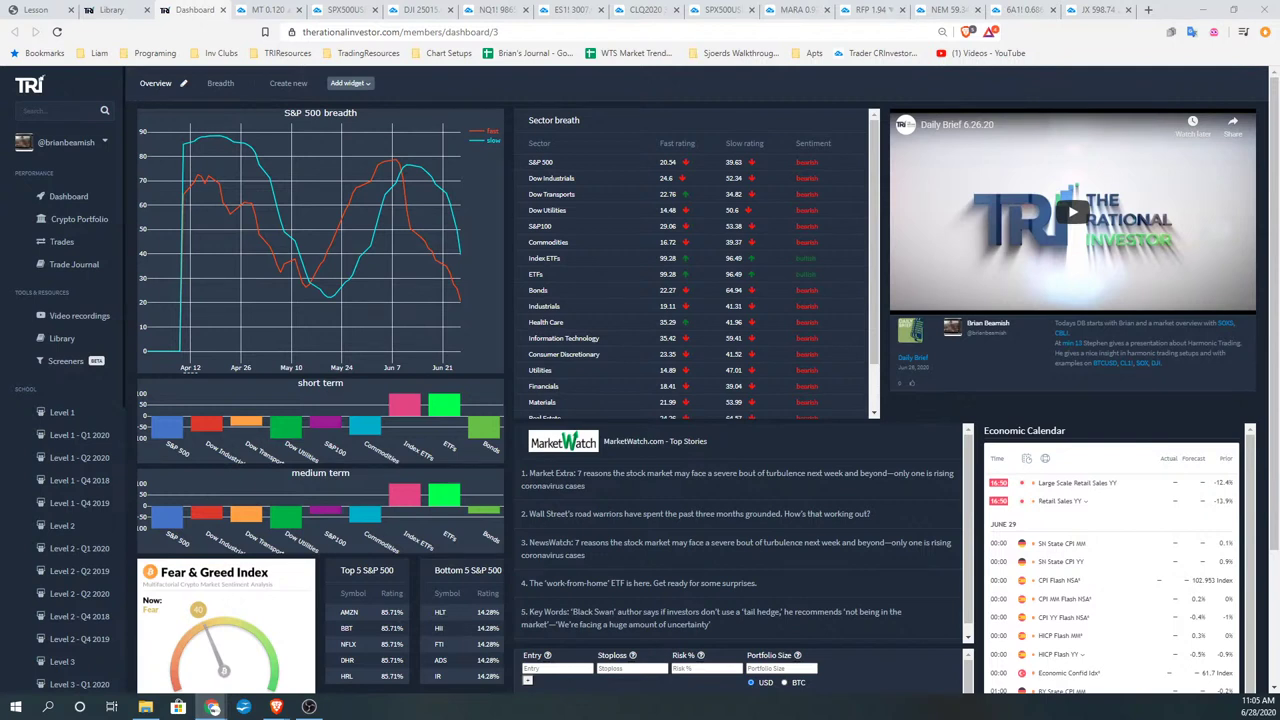
- In the Library, expand the 3rd party instructional videos and open the Brokerage Industry Truth video
{"action": "left_click", "coordinate": [112, 10]}
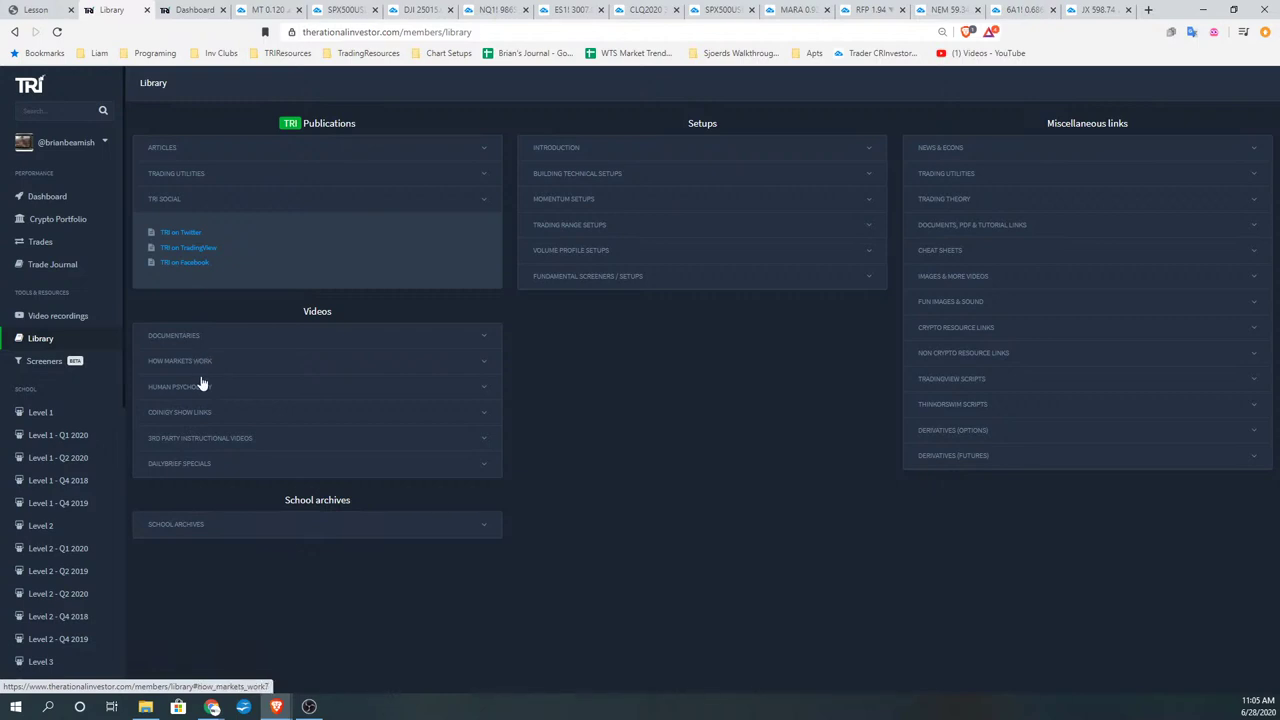
{"action": "left_click", "coordinate": [203, 441]}
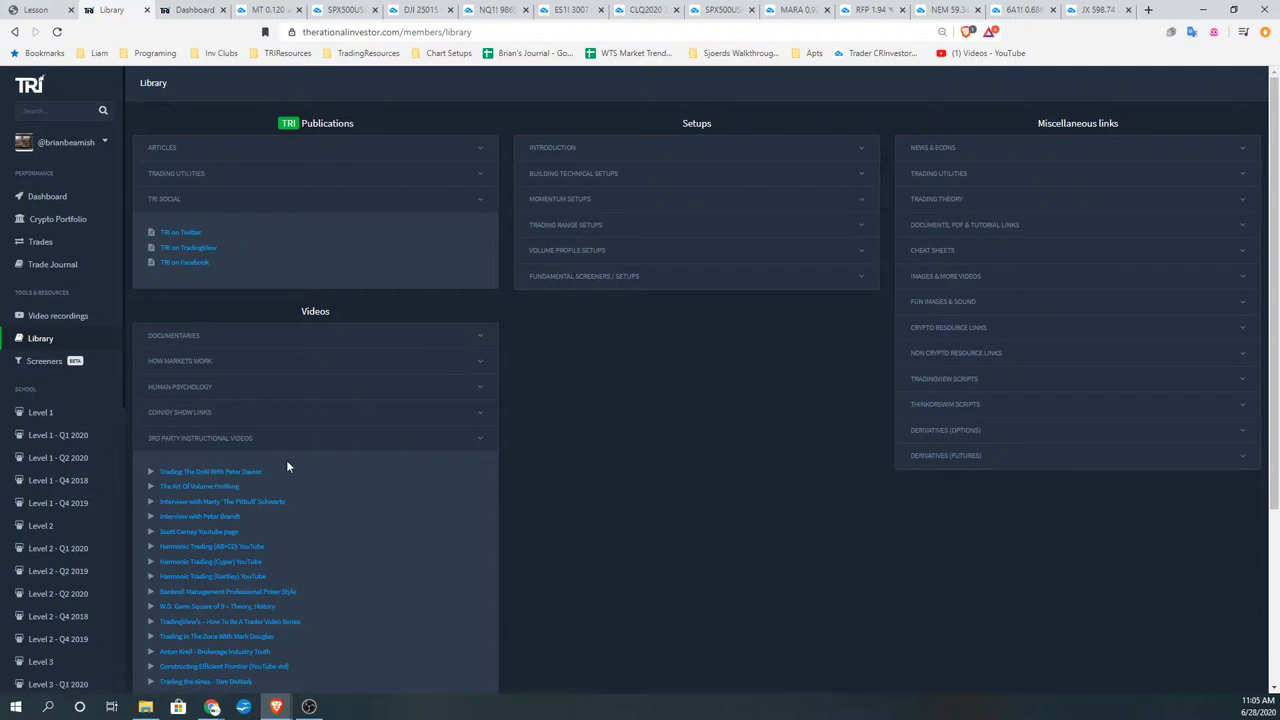
{"action": "scroll", "coordinate": [286, 463], "scroll_direction": "down", "scroll_amount": 1}
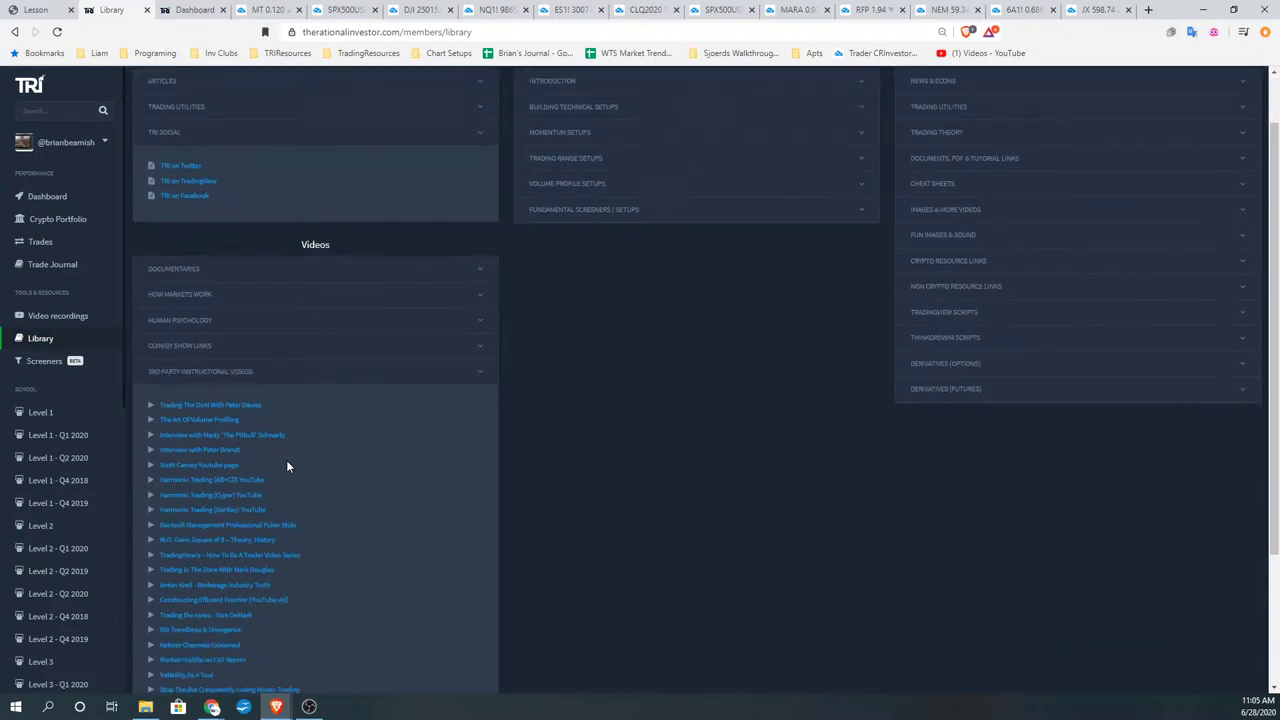
{"action": "left_click", "coordinate": [240, 584]}
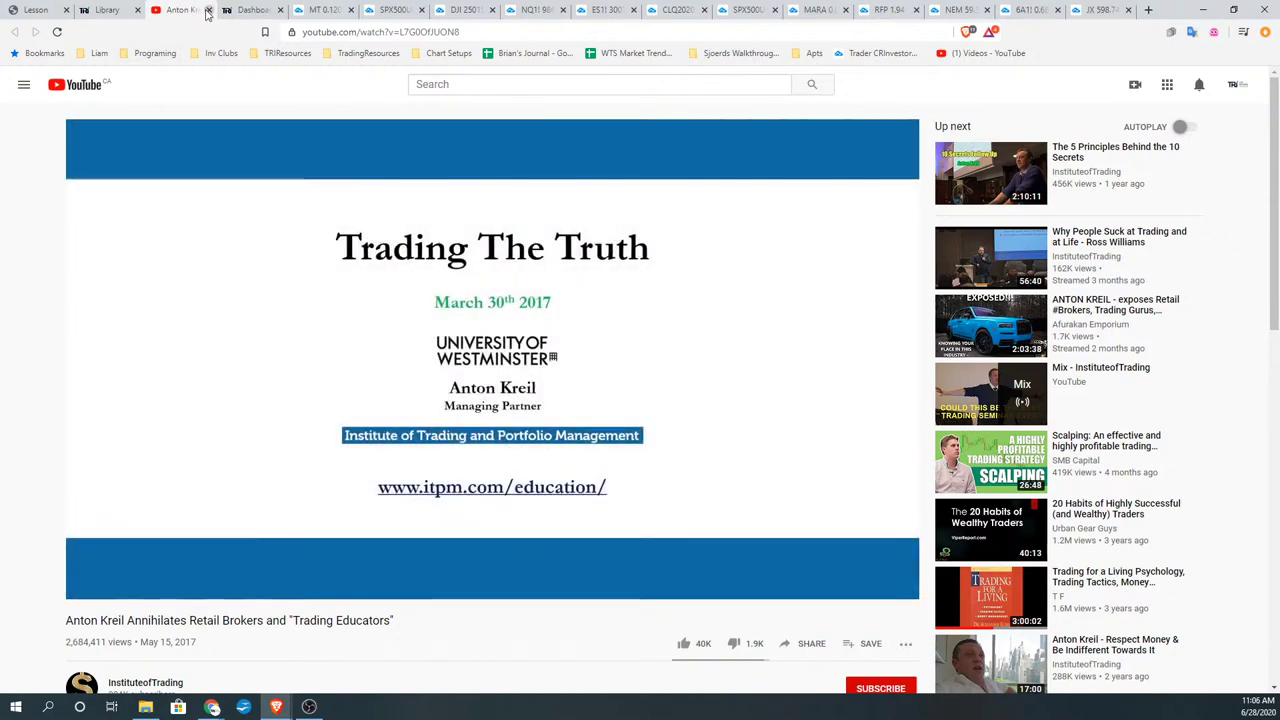
- Close the video page and collapse the Library's 3rd Party Instructional Videos and TRI Social sections
{"action": "left_click", "coordinate": [208, 11]}
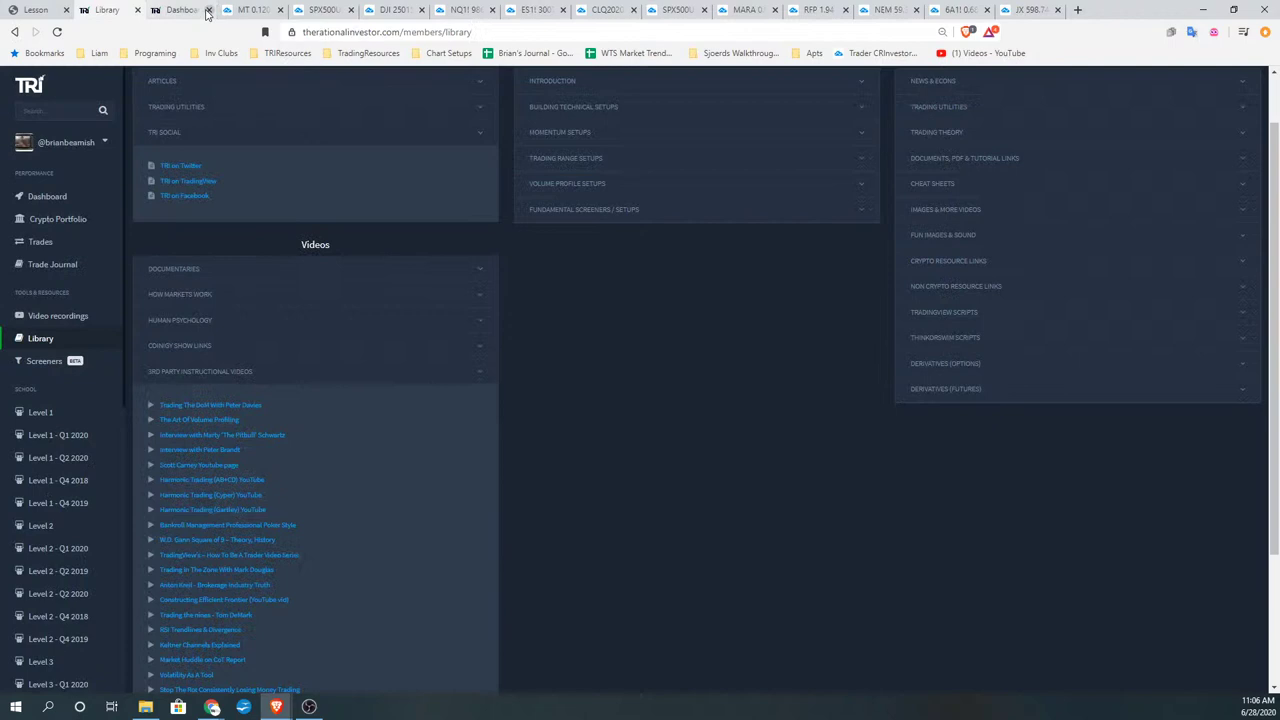
{"action": "left_click", "coordinate": [180, 371]}
{"action": "left_click", "coordinate": [170, 199]}
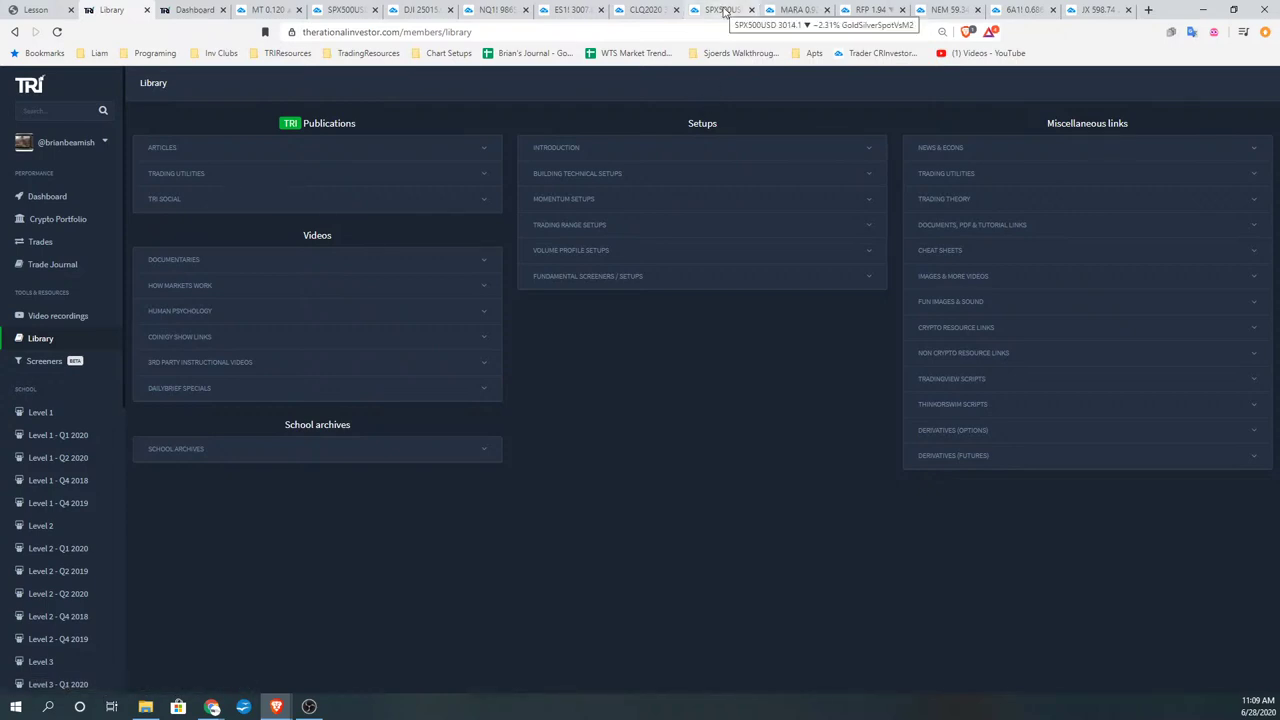
- Look through the open futures charts and examine the annotated short setup on the daily S&P 500 E-mini chart
{"action": "left_click", "coordinate": [724, 11]}
{"action": "left_click", "coordinate": [645, 10]}
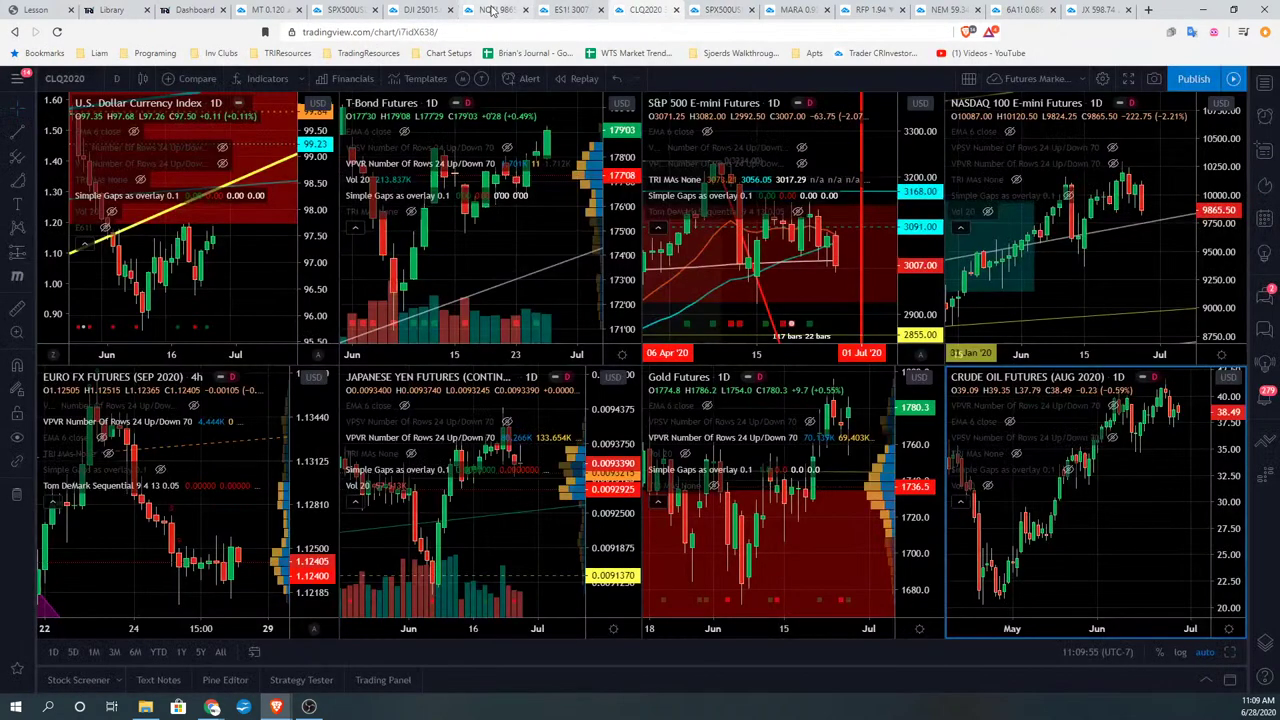
{"action": "left_click", "coordinate": [491, 11]}
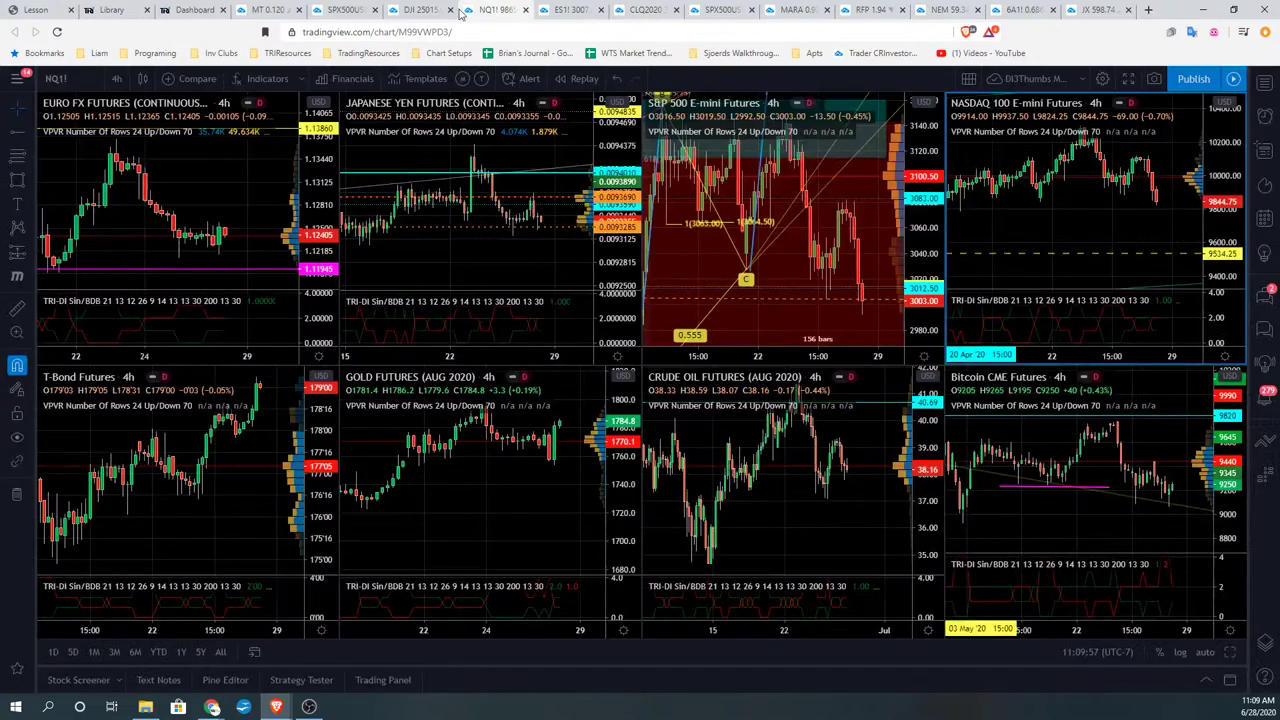
{"action": "left_click", "coordinate": [578, 10]}
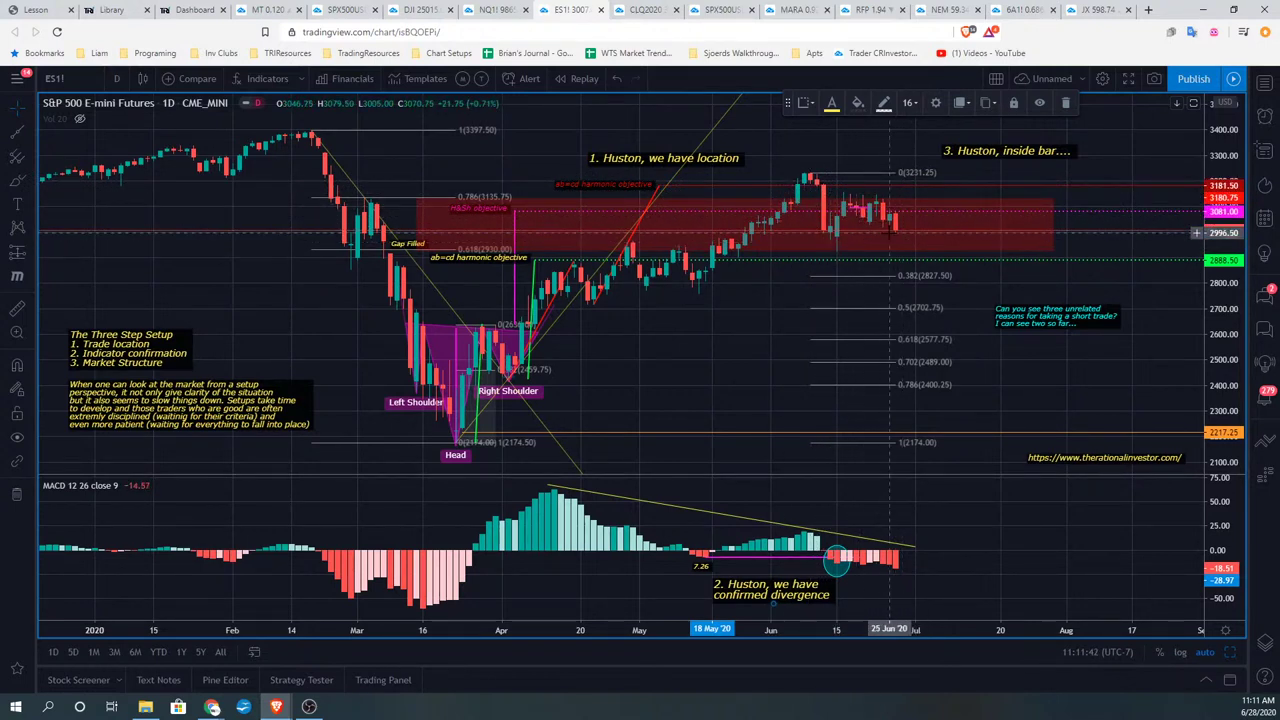
{"action": "left_click", "coordinate": [855, 205]}
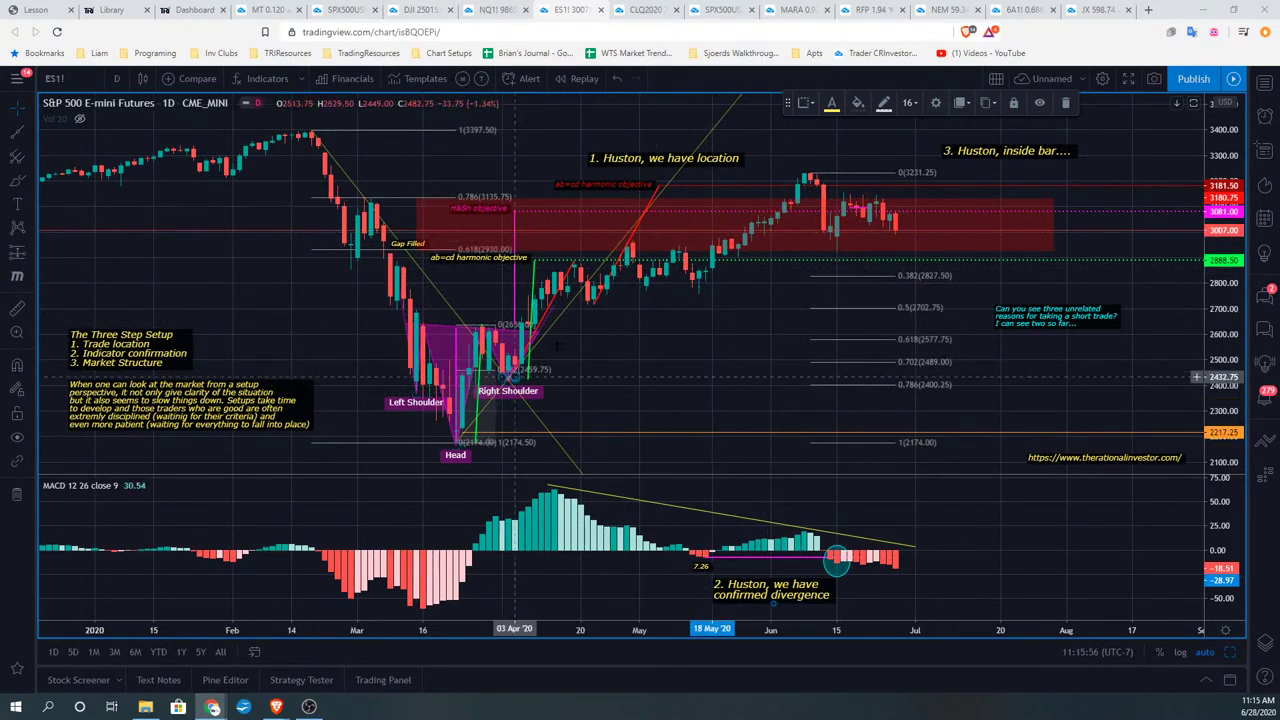
{"action": "left_click", "coordinate": [712, 290]}
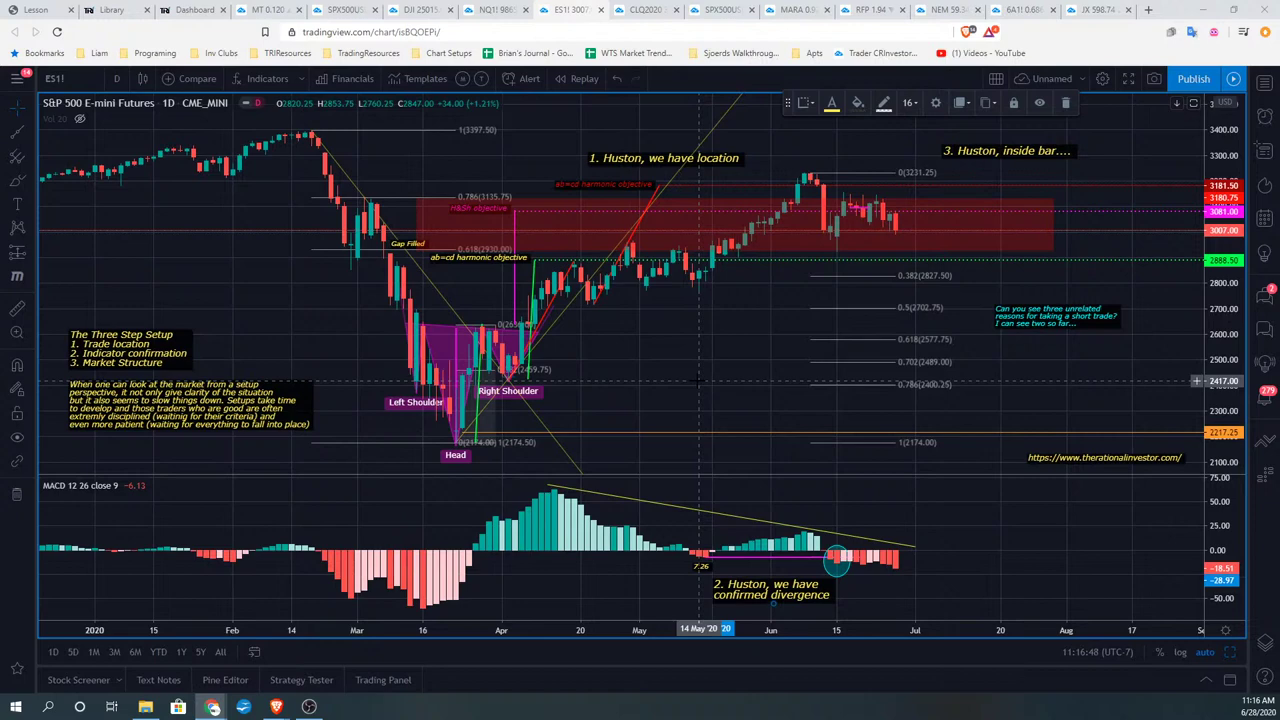
- Return to the Library, expand the TRI Social section and open the TRI on Twitter link
{"action": "left_click", "coordinate": [203, 9]}
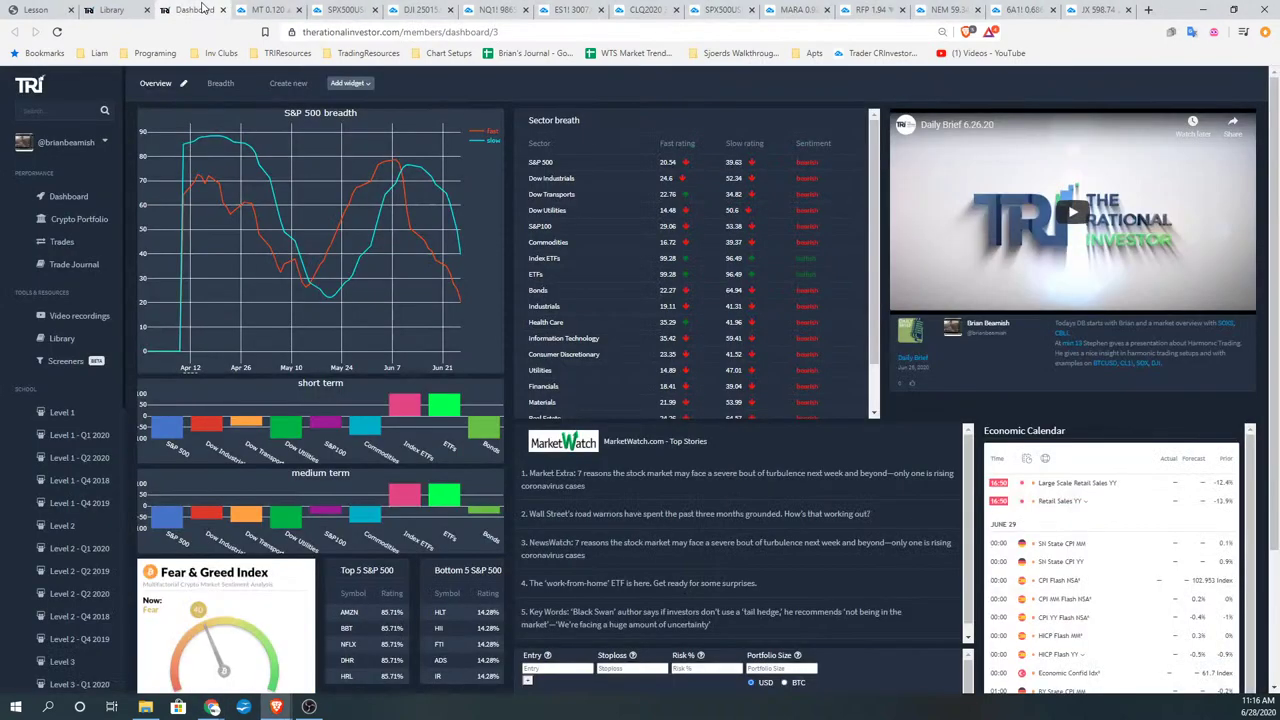
{"action": "left_click", "coordinate": [111, 10]}
{"action": "left_click", "coordinate": [165, 199]}
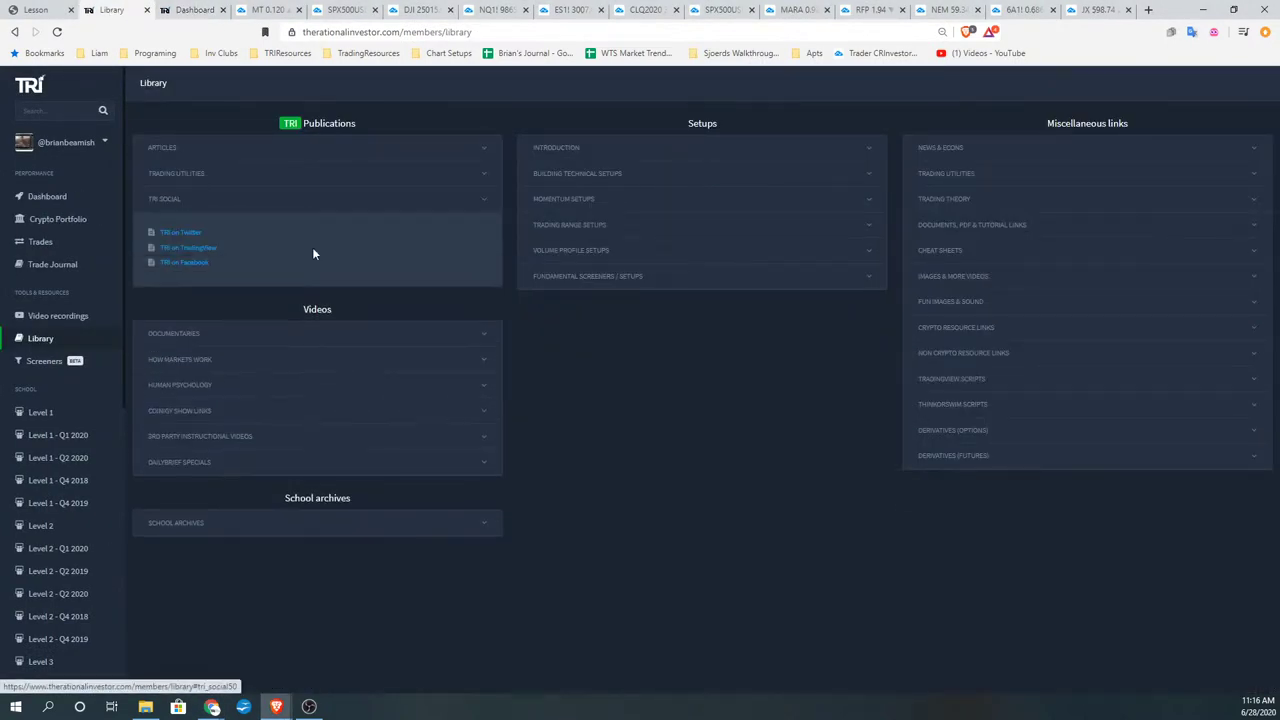
{"action": "left_click", "coordinate": [185, 233]}
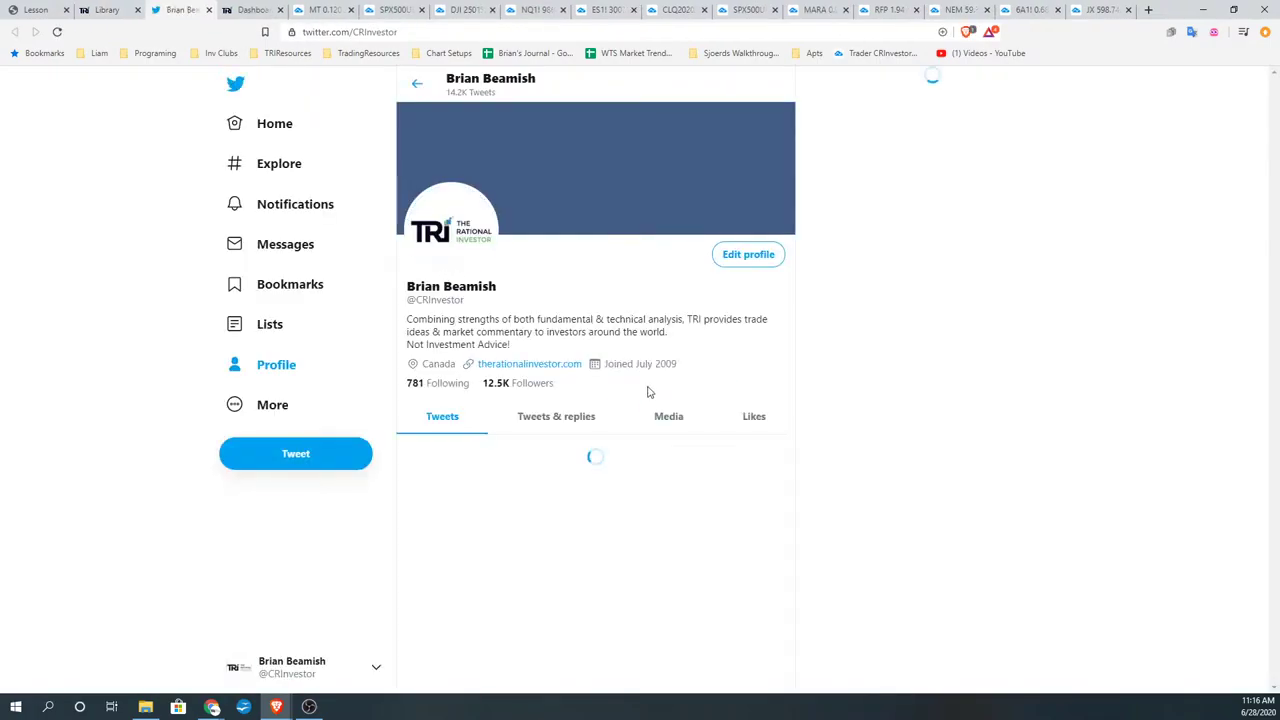
{"action": "scroll", "coordinate": [647, 392], "scroll_direction": "down", "scroll_amount": 10}
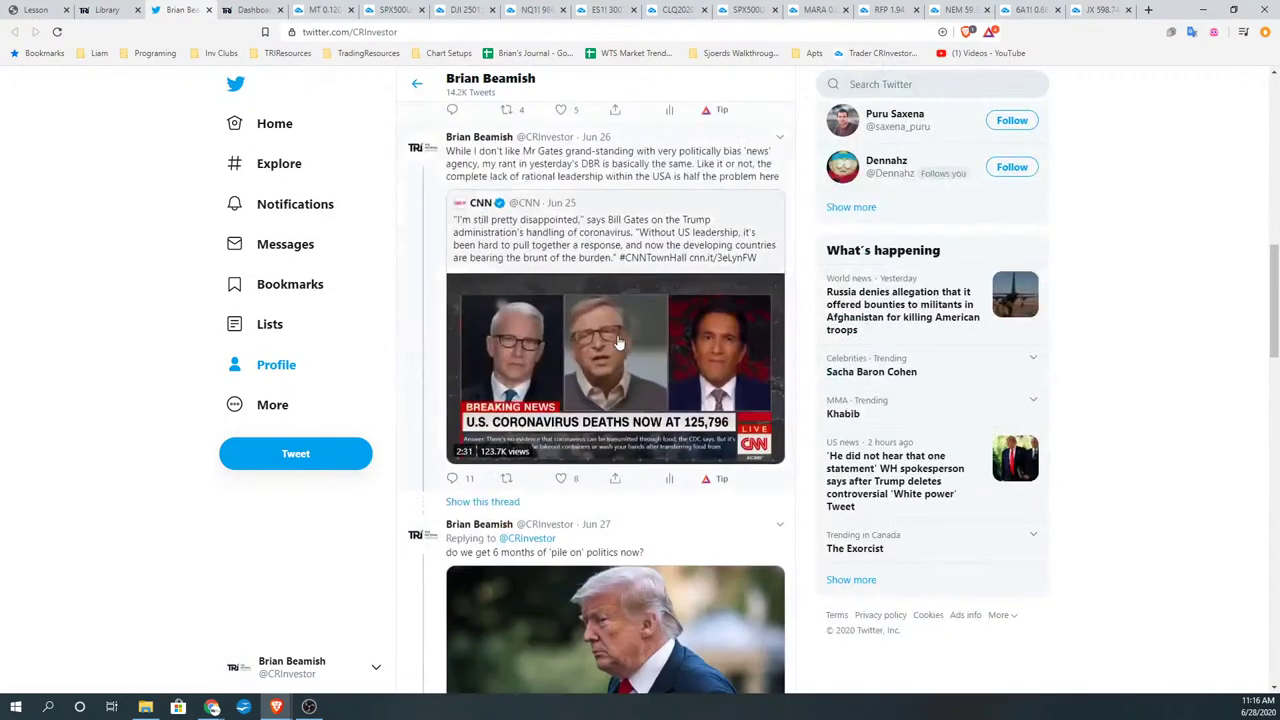
{"action": "scroll", "coordinate": [618, 343], "scroll_direction": "down", "scroll_amount": 15}
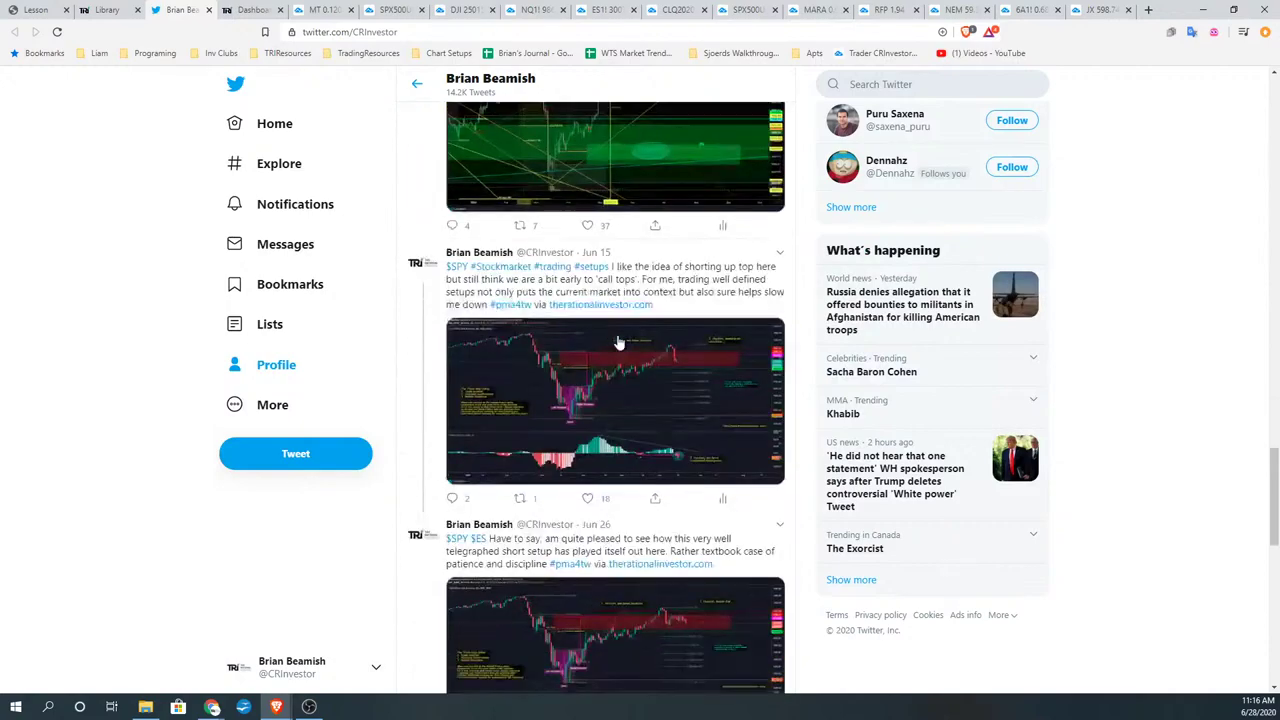
{"action": "scroll", "coordinate": [618, 343], "scroll_direction": "down", "scroll_amount": 15}
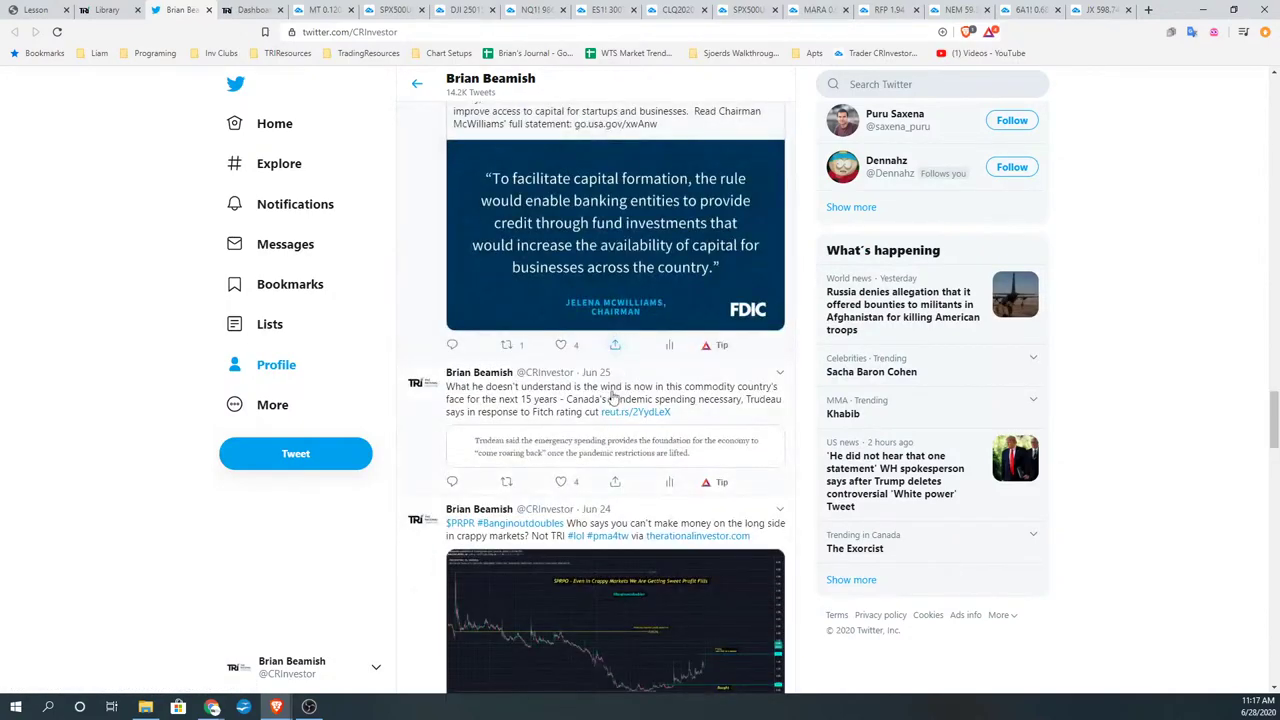
{"action": "scroll", "coordinate": [570, 352], "scroll_direction": "up", "scroll_amount": 2}
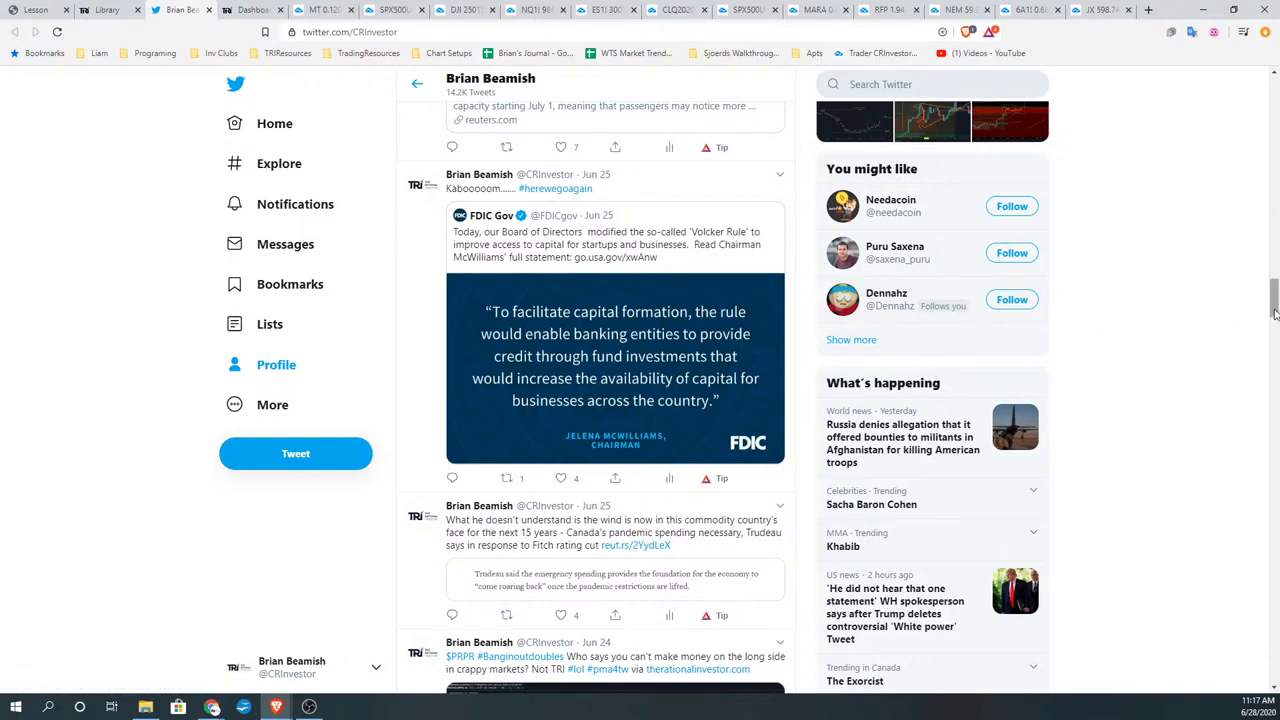
{"action": "left_click_drag", "start_coordinate": [1274, 318], "coordinate": [1270, 128]}
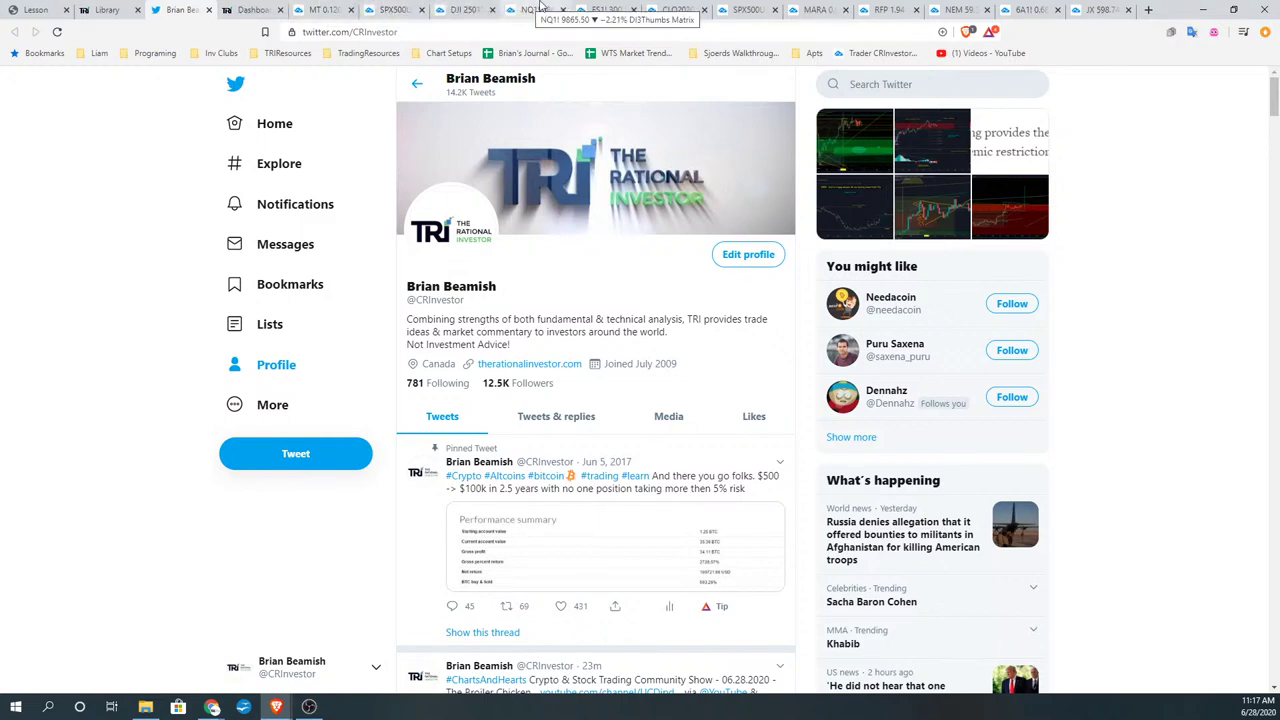
- Revisit the S&P 500 E-mini chart, and examine the annotated trades on the 30-minute Australian Dollar Futures chart
{"action": "left_click", "coordinate": [597, 9]}
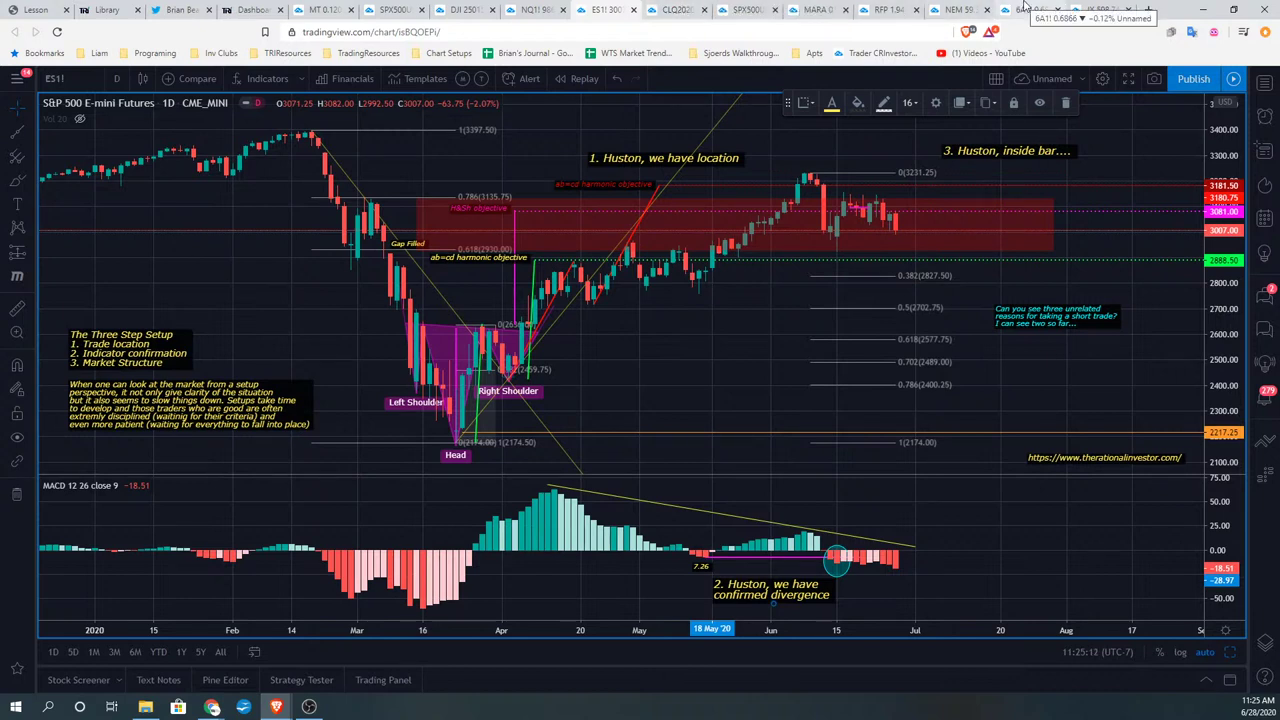
{"action": "left_click", "coordinate": [1025, 8]}
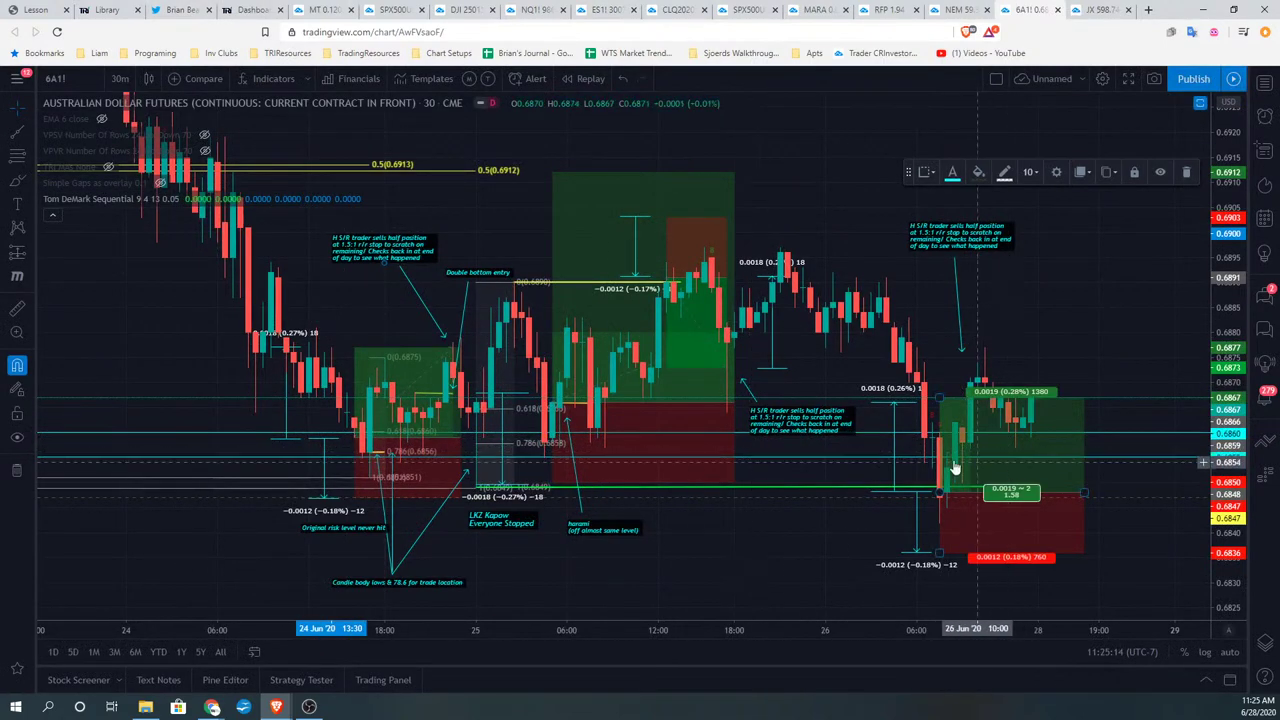
{"action": "left_click", "coordinate": [320, 440]}
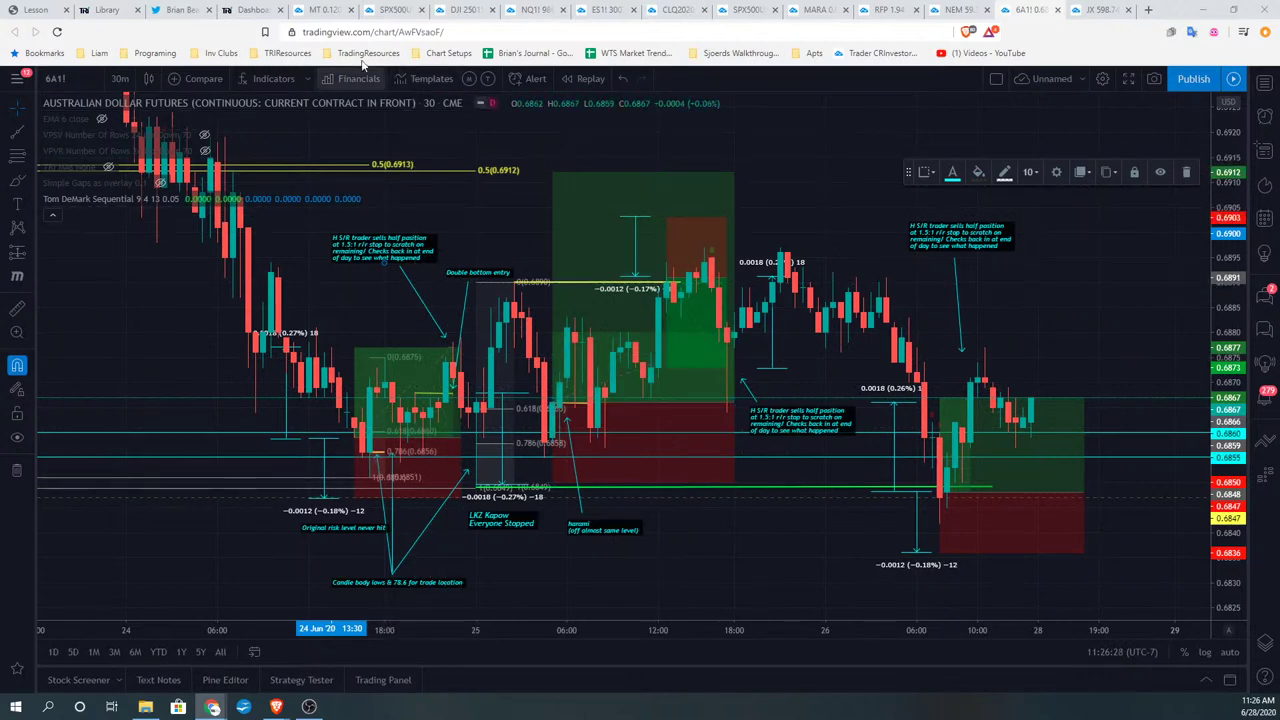
- Show the weekly M3 Metals Corp chart and bring the VenCapResourseScreenSummer2020 spreadsheet window in front, centred over it
{"action": "left_click", "coordinate": [323, 9]}
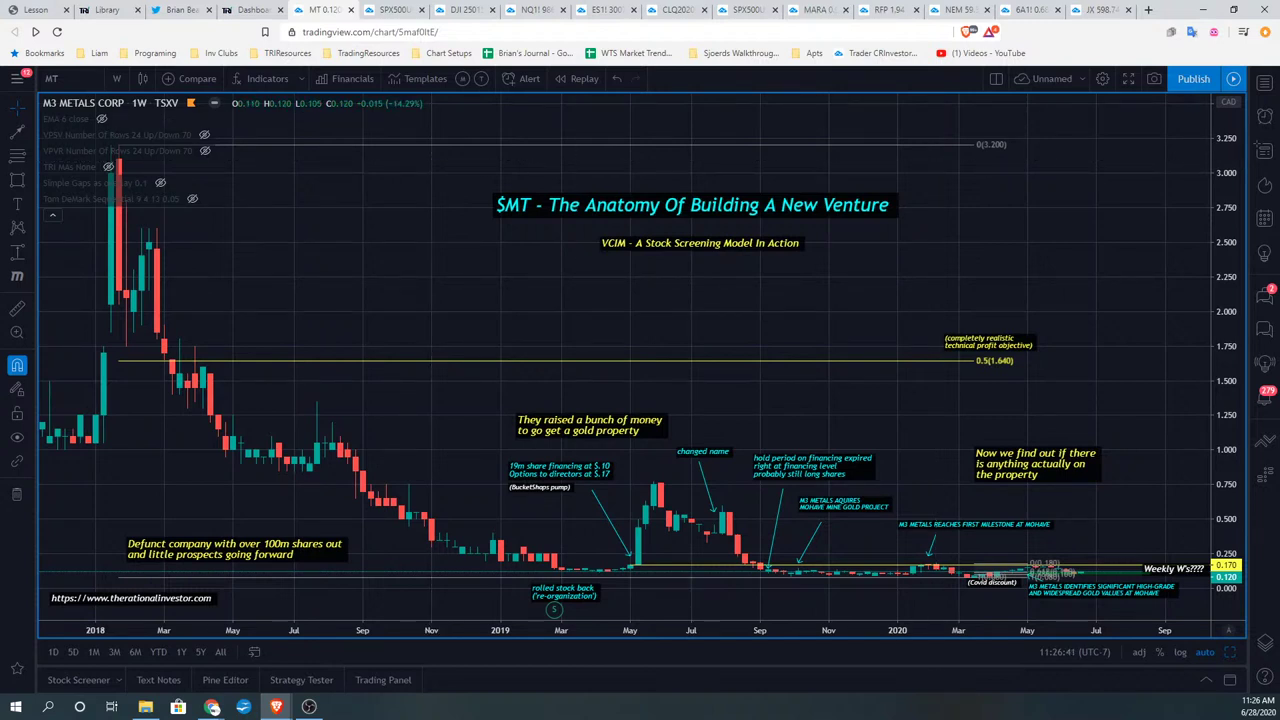
{"action": "key", "text": "super+d"}
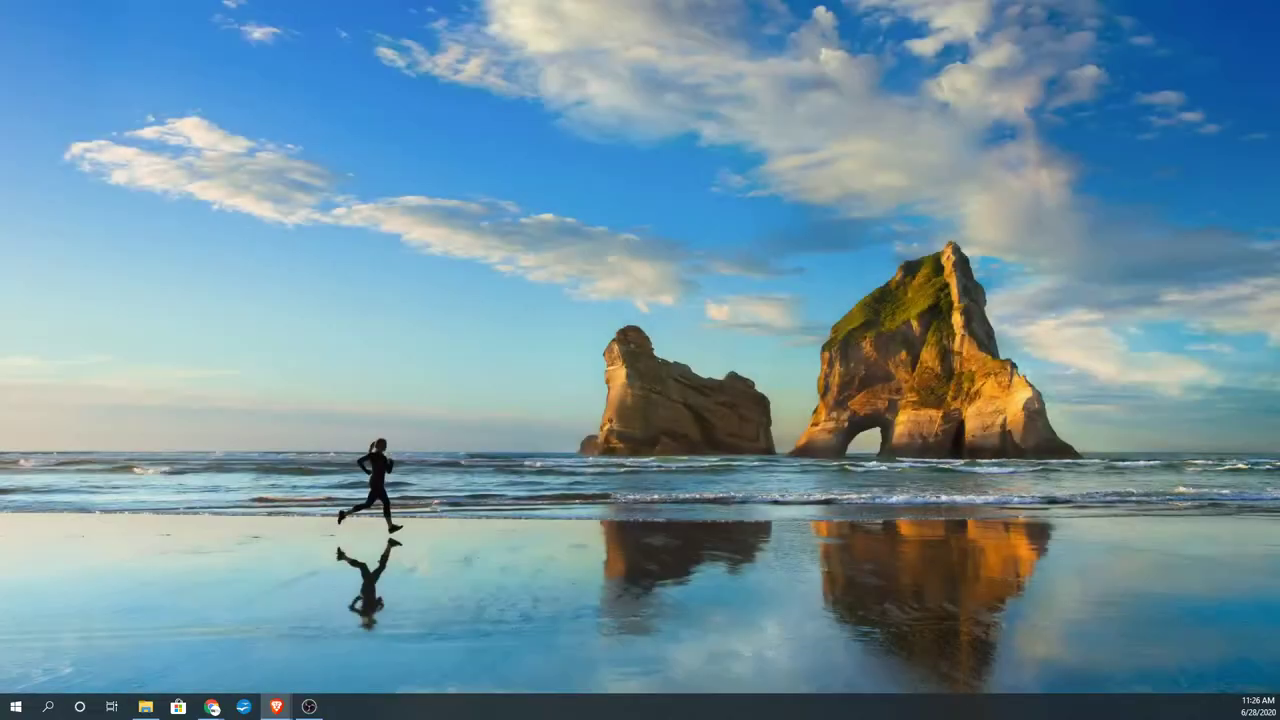
{"action": "key", "text": "super+d"}
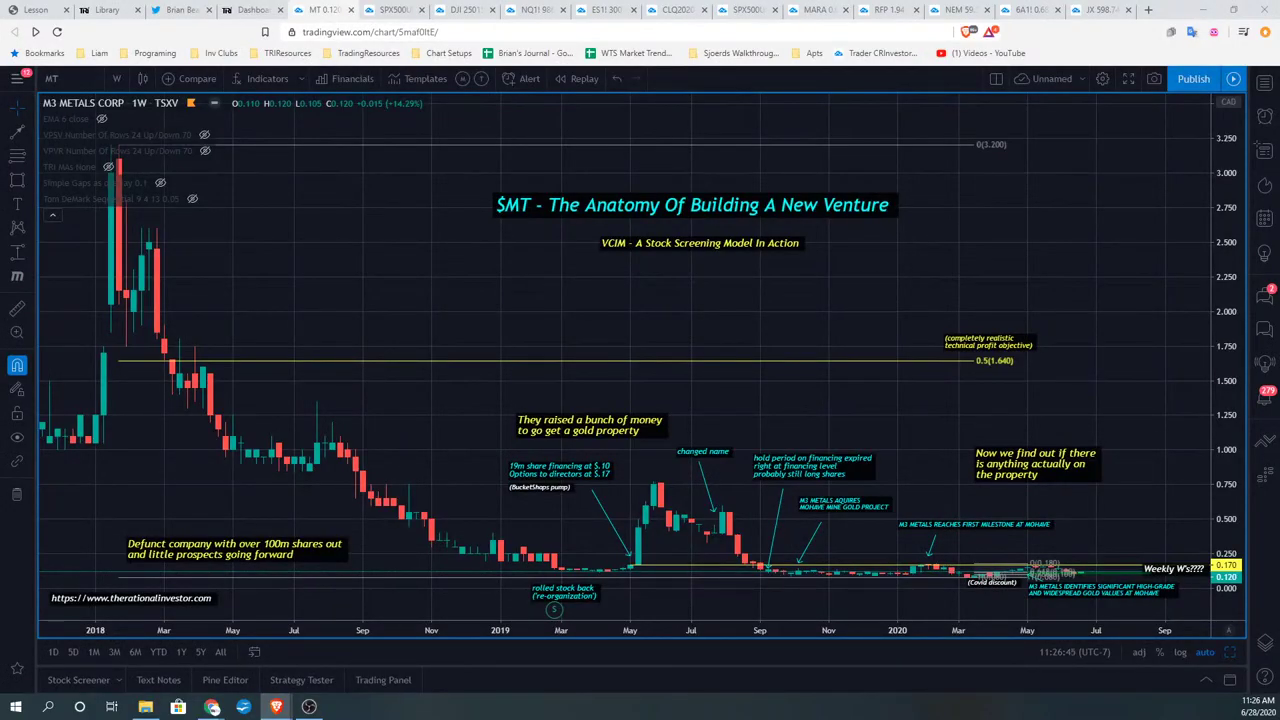
{"action": "key", "text": "alt+Tab"}
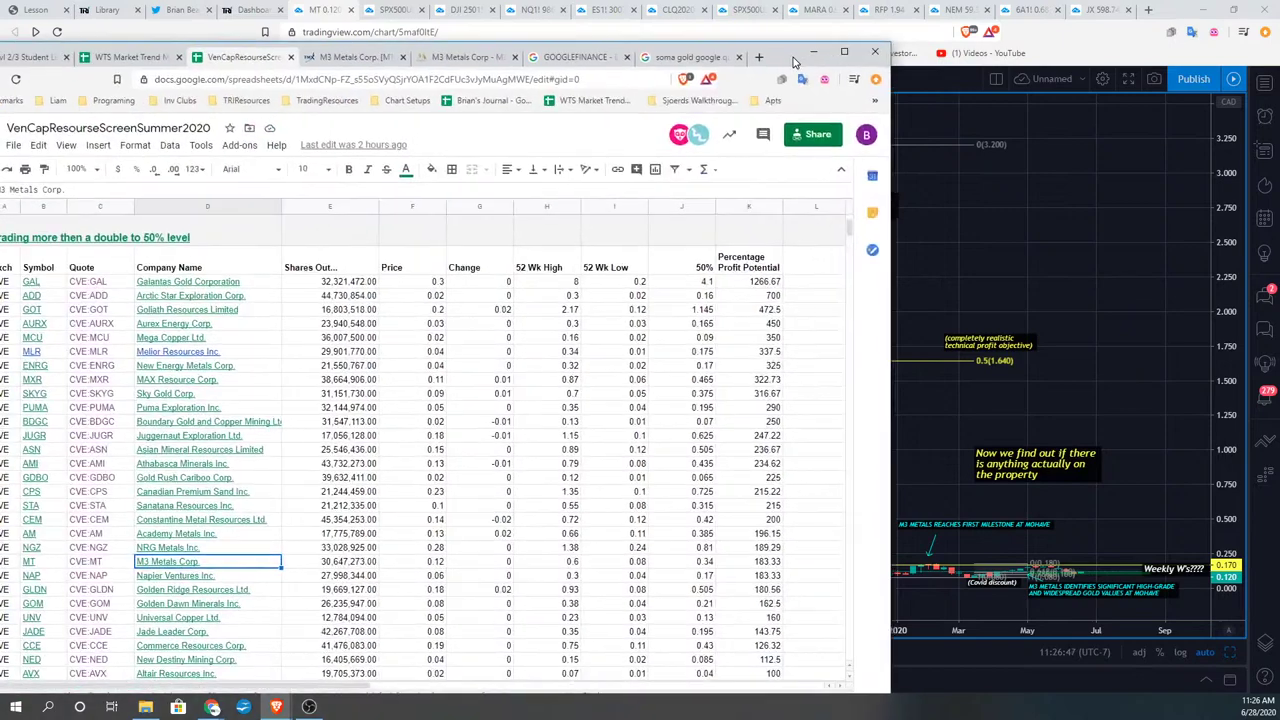
{"action": "left_click_drag", "start_coordinate": [835, 25], "coordinate": [990, 25]}
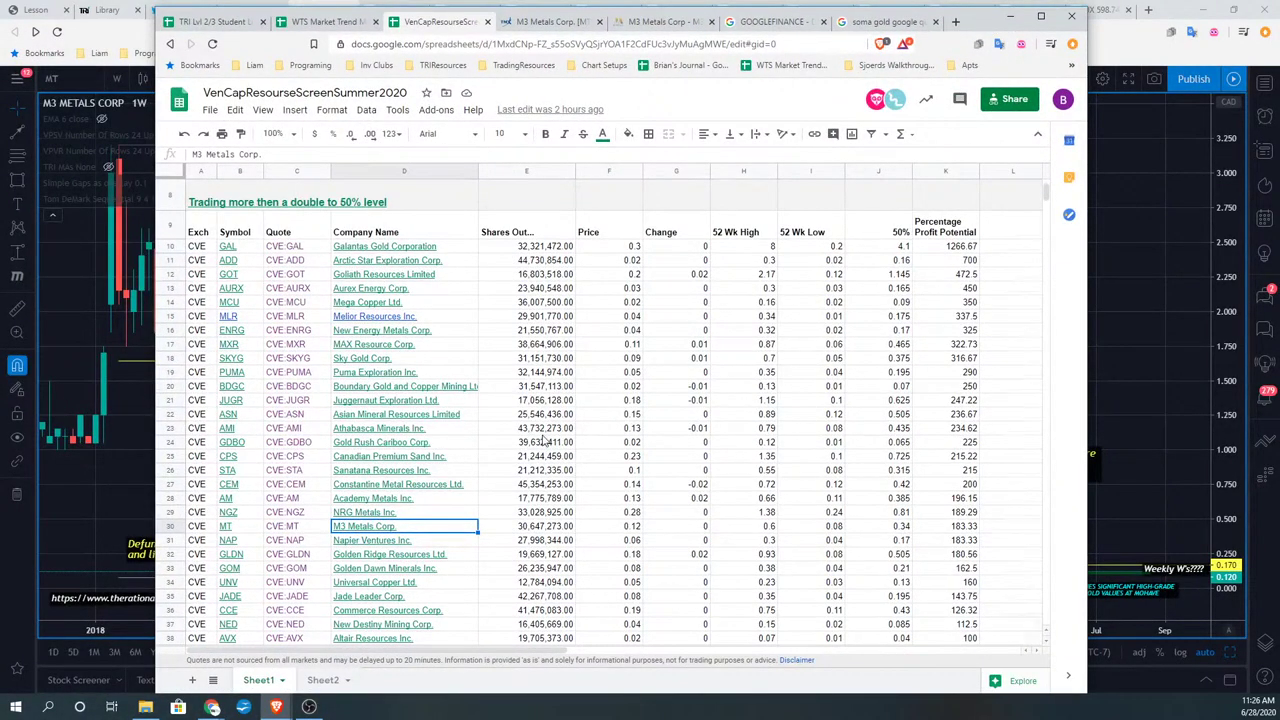
- Review the companies listed under "Trading more then a double to 50% level", including M3 Metals Corp., and minimize the spreadsheet window
{"action": "scroll", "coordinate": [543, 441], "scroll_direction": "down", "scroll_amount": 1}
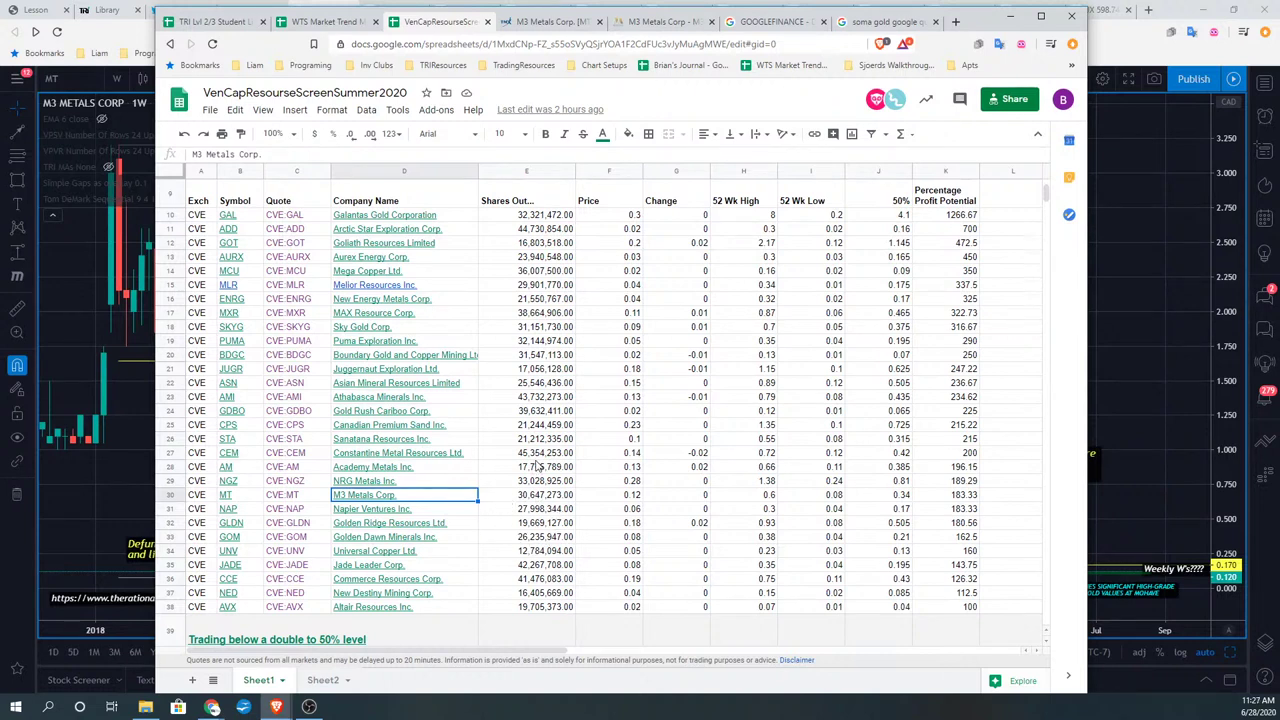
{"action": "scroll", "coordinate": [538, 466], "scroll_direction": "up", "scroll_amount": 1}
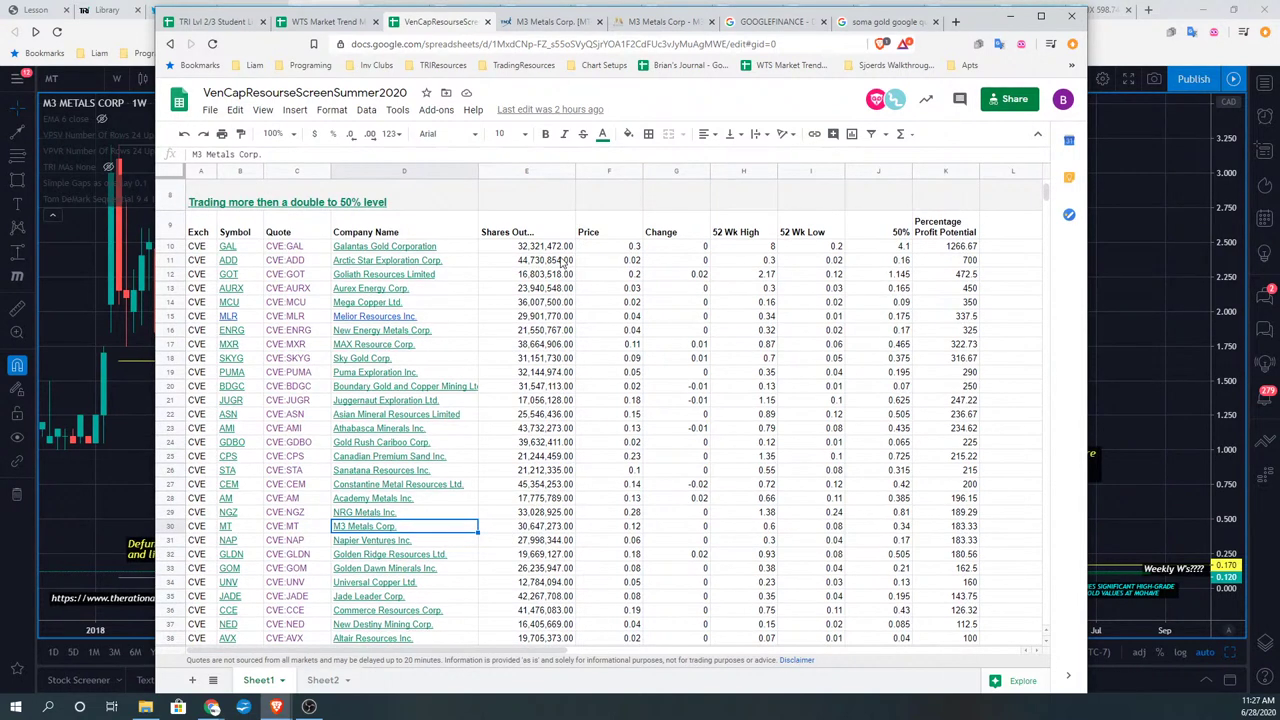
{"action": "scroll", "coordinate": [563, 262], "scroll_direction": "down", "scroll_amount": 1}
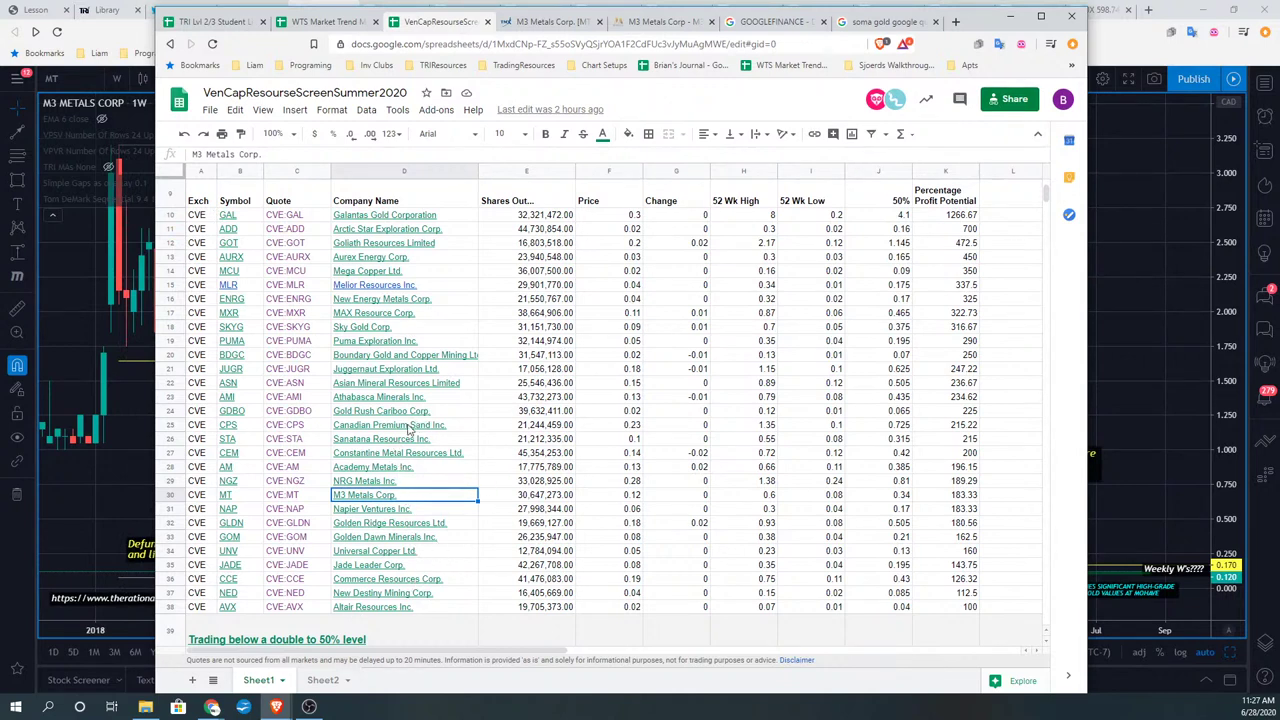
{"action": "mouse_move", "coordinate": [407, 420]}
{"action": "mouse_move", "coordinate": [348, 497]}
{"action": "left_click", "coordinate": [1010, 16]}
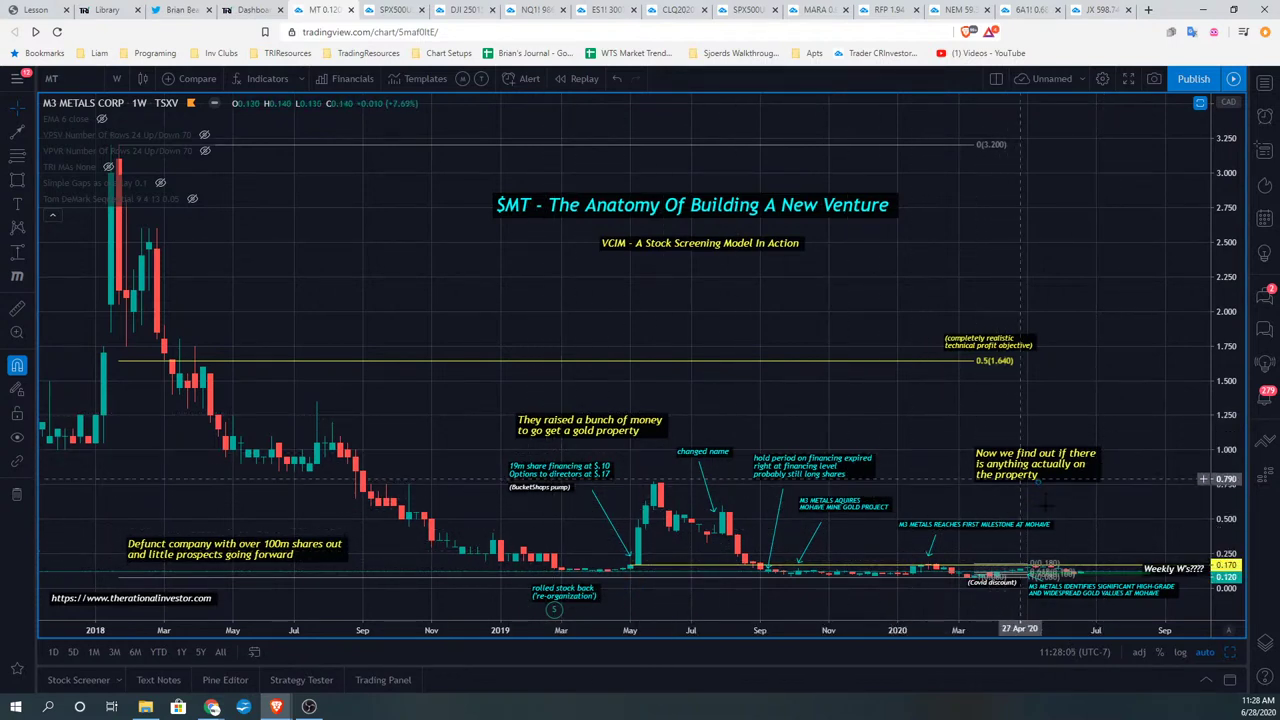
- Examine the 0.618 to 0.786 retracement zone around the June 2020 candles on the weekly M3 Metals chart
{"action": "mouse_move", "coordinate": [603, 590]}
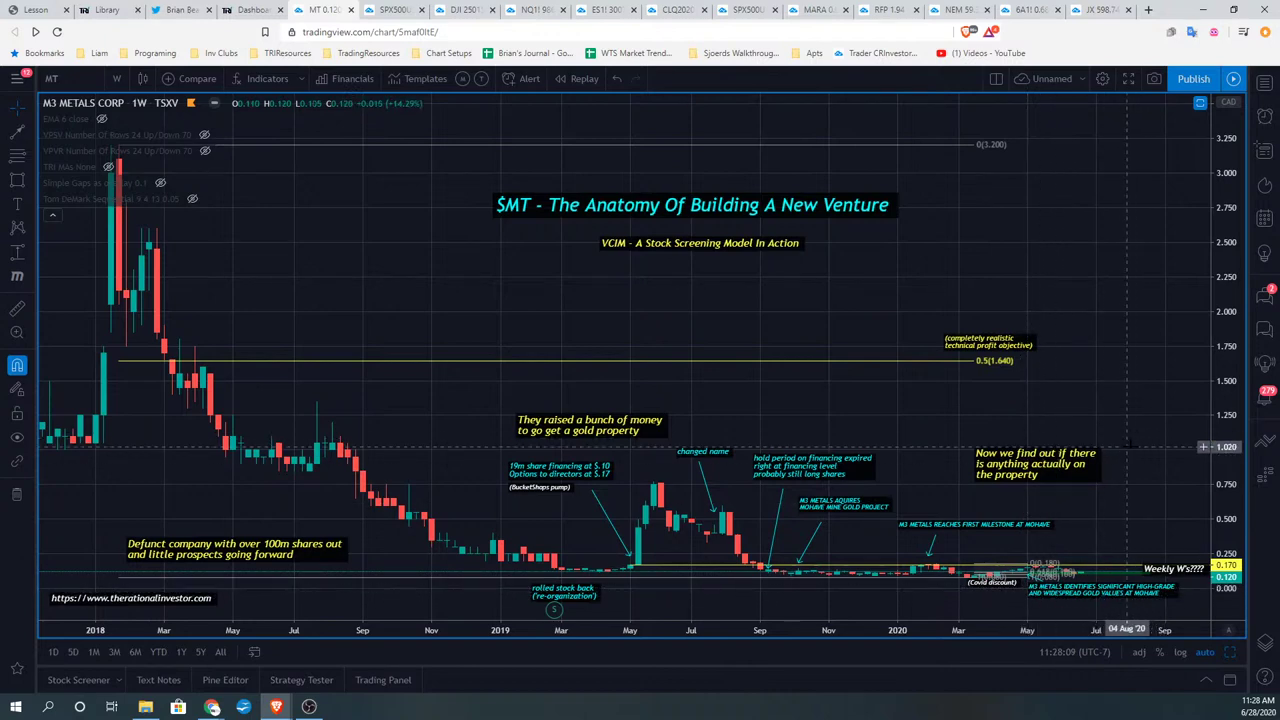
{"action": "scroll", "coordinate": [1138, 438], "scroll_direction": "up", "scroll_amount": 3}
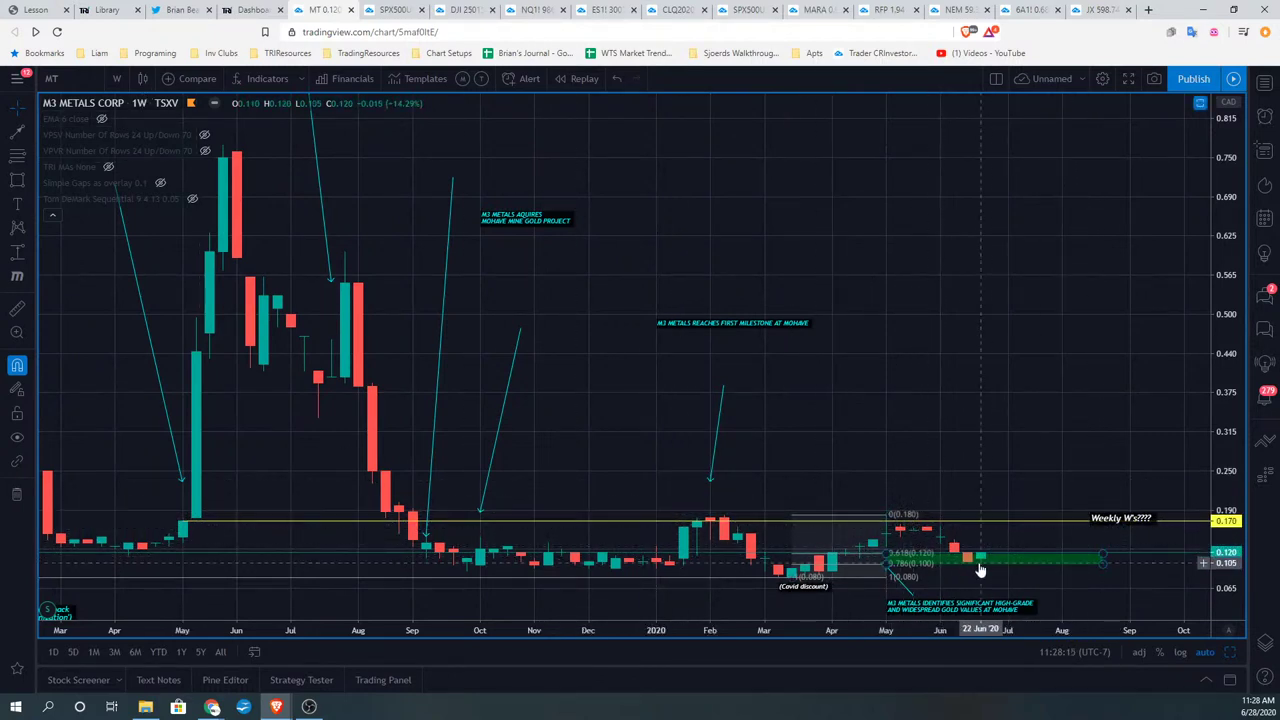
{"action": "scroll", "coordinate": [980, 570], "scroll_direction": "up", "scroll_amount": 3}
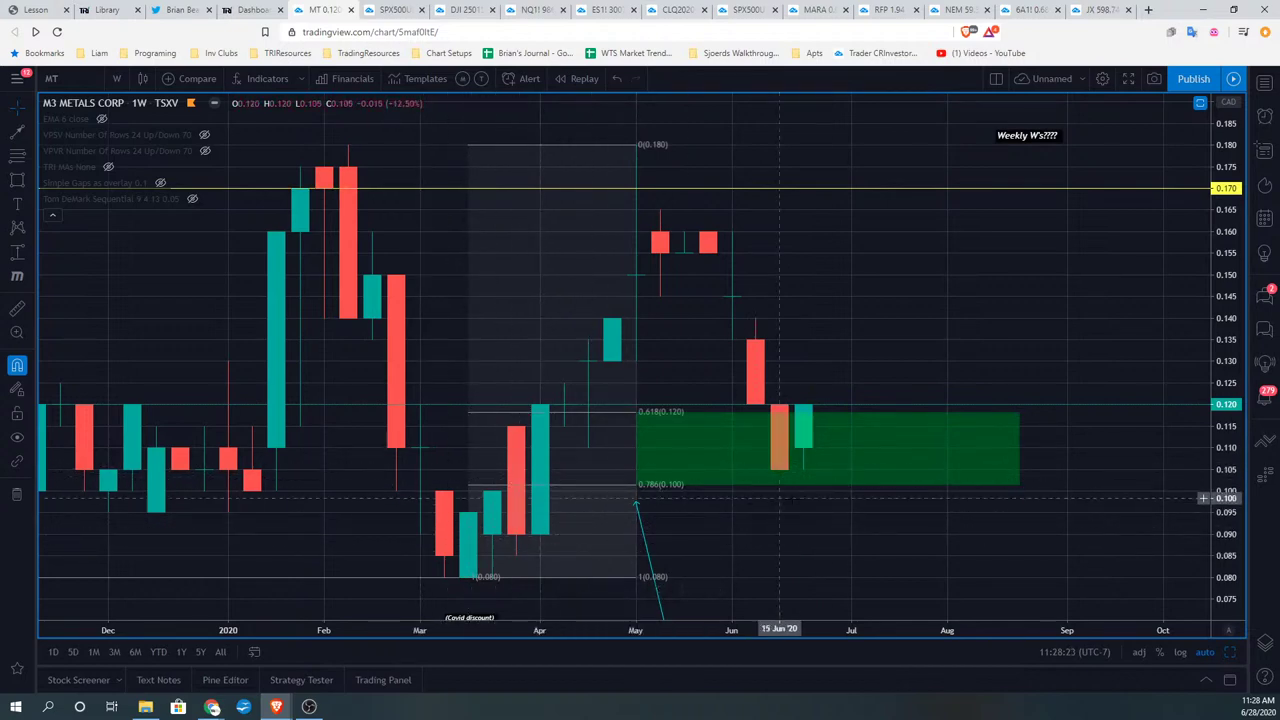
{"action": "scroll", "coordinate": [578, 594], "scroll_direction": "down", "scroll_amount": 3}
{"action": "scroll", "coordinate": [578, 594], "scroll_direction": "down", "scroll_amount": 5}
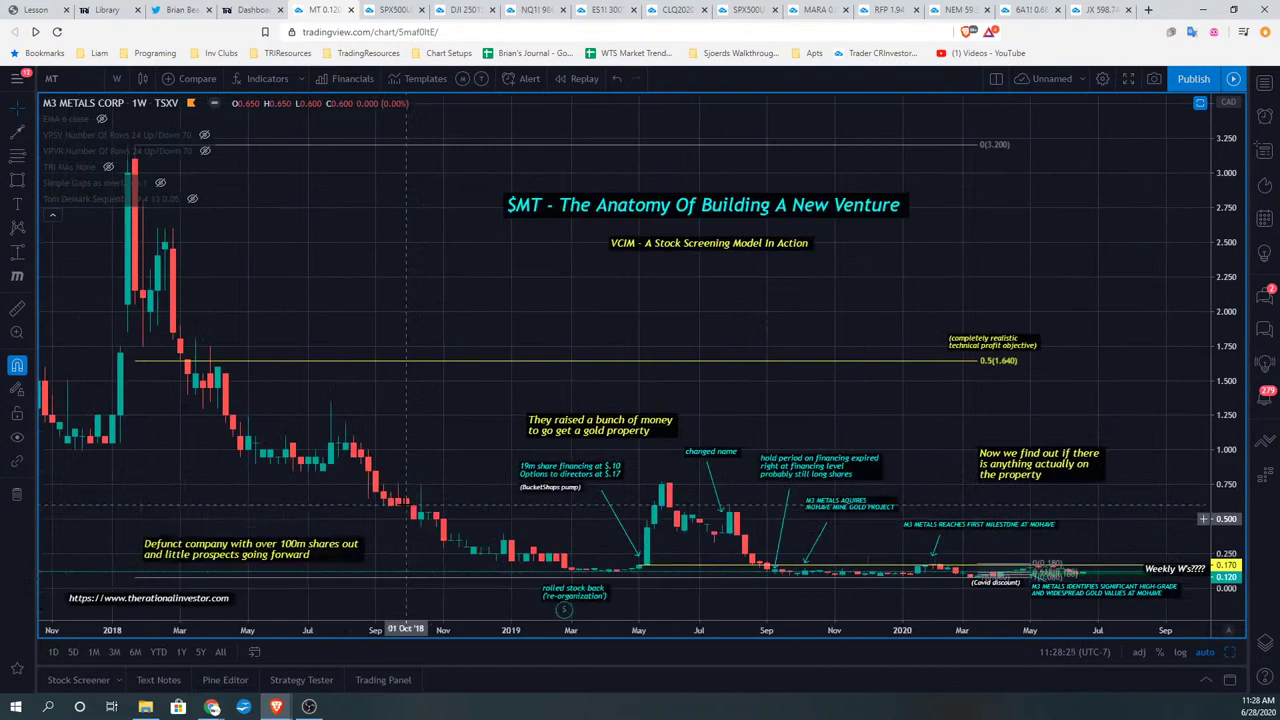
- Examine the weekly M3 Metals candles from the Mohave gold project acquisition through the first milestone to the June 2020 green zone
{"action": "scroll", "coordinate": [620, 489], "scroll_direction": "up", "scroll_amount": 4}
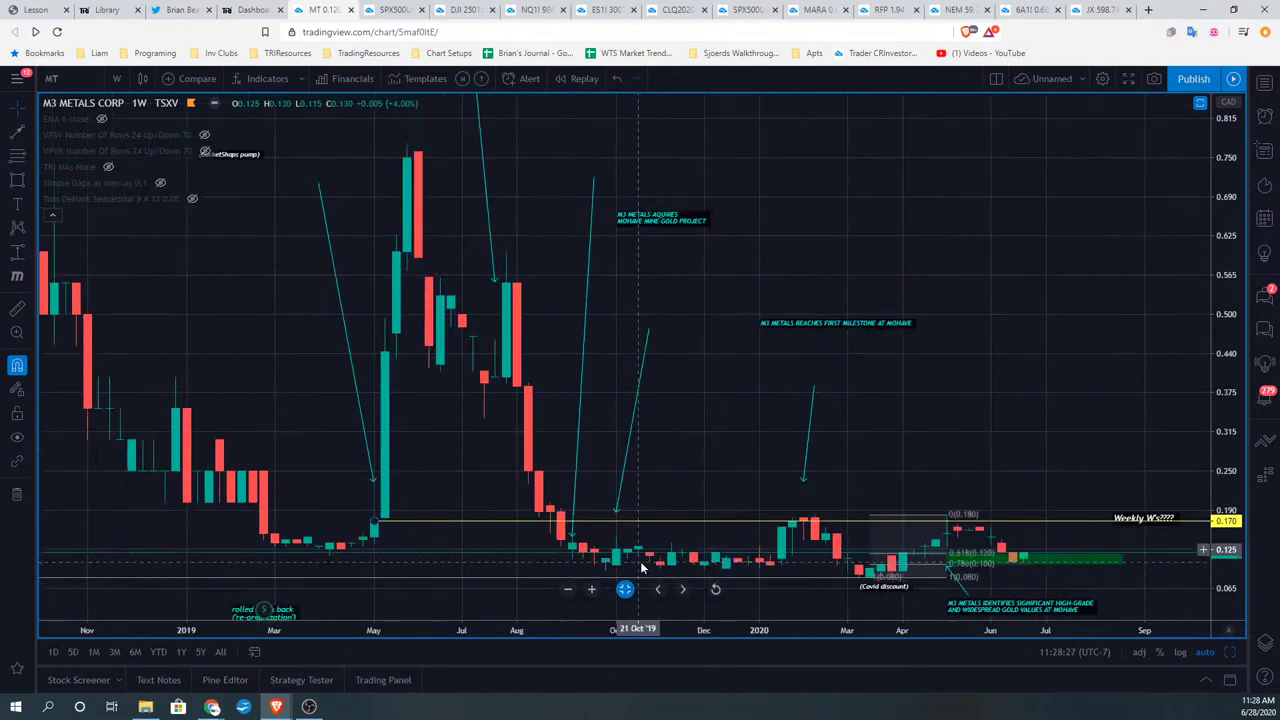
{"action": "scroll", "coordinate": [250, 376], "scroll_direction": "down", "scroll_amount": 2}
{"action": "scroll", "coordinate": [716, 480], "scroll_direction": "up", "scroll_amount": 3}
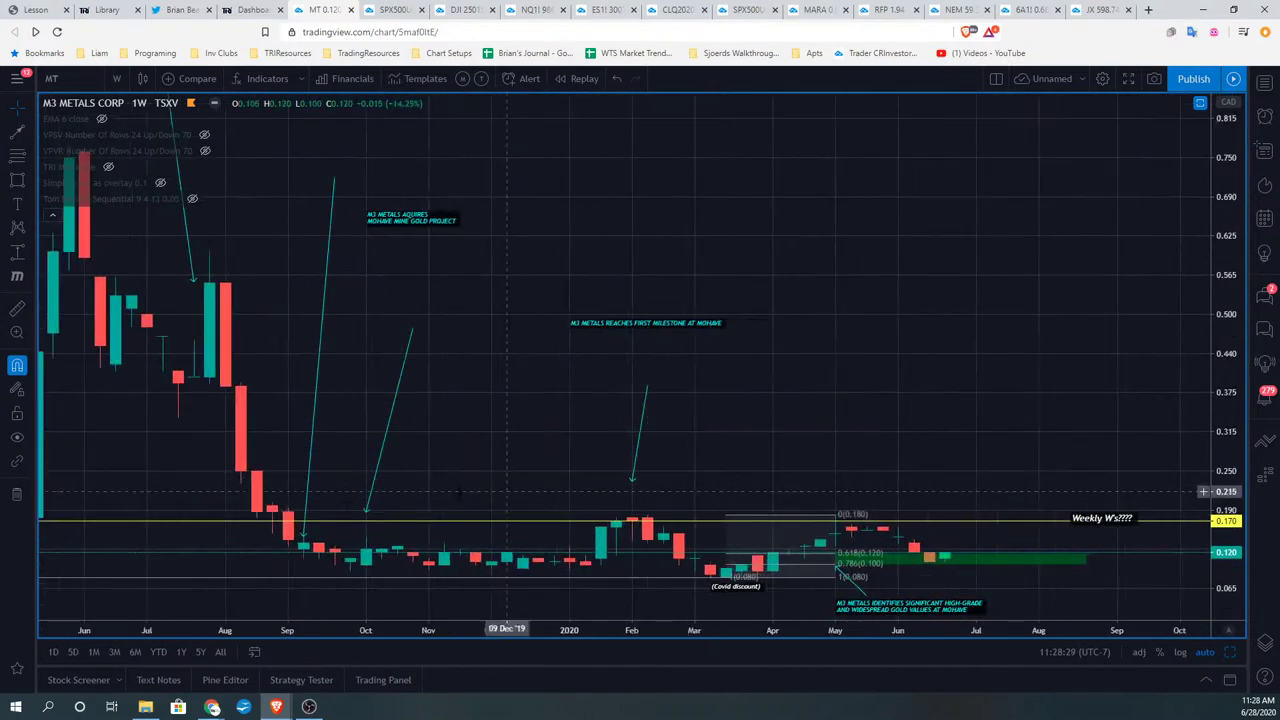
{"action": "scroll", "coordinate": [867, 524], "scroll_direction": "up", "scroll_amount": 2}
{"action": "scroll", "coordinate": [867, 524], "scroll_direction": "down", "scroll_amount": 5}
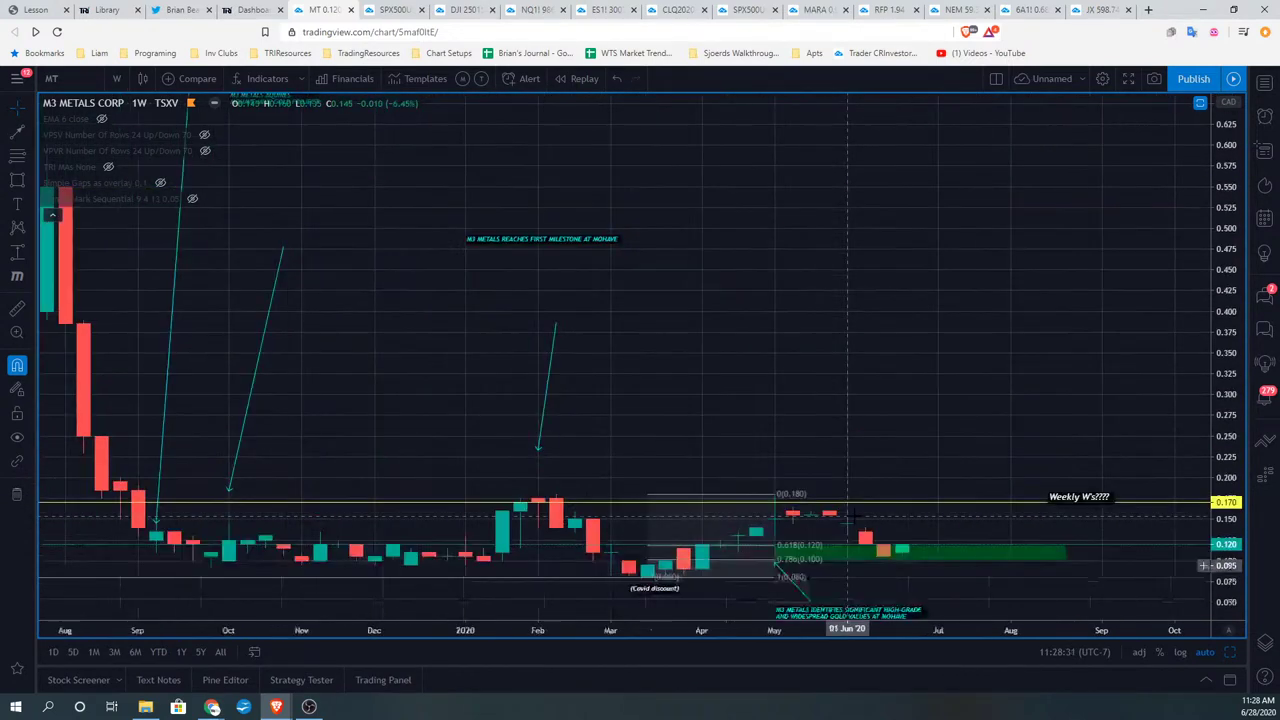
{"action": "scroll", "coordinate": [499, 476], "scroll_direction": "up", "scroll_amount": 2}
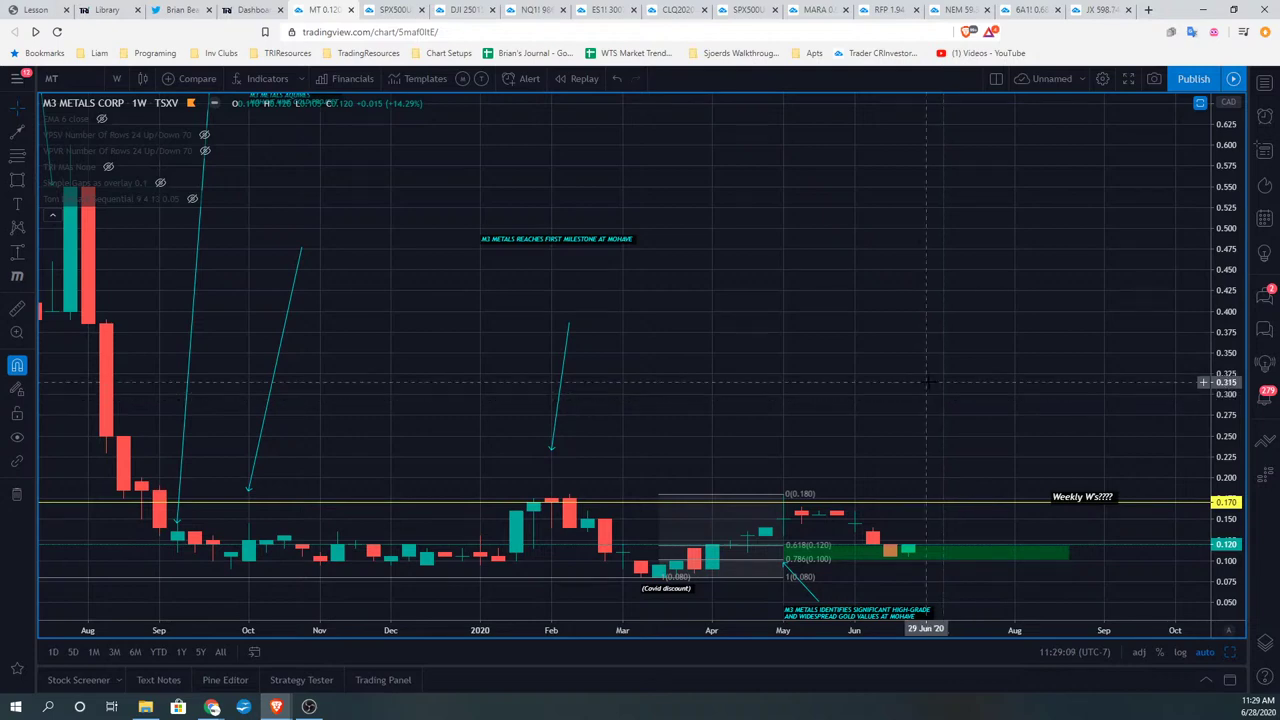
- Review the wider annotated M3 Metals history, covering the 2018 peak, the 0.5 profit objective, the financing and the Mohave milestones
{"action": "scroll", "coordinate": [925, 390], "scroll_direction": "down", "scroll_amount": 3}
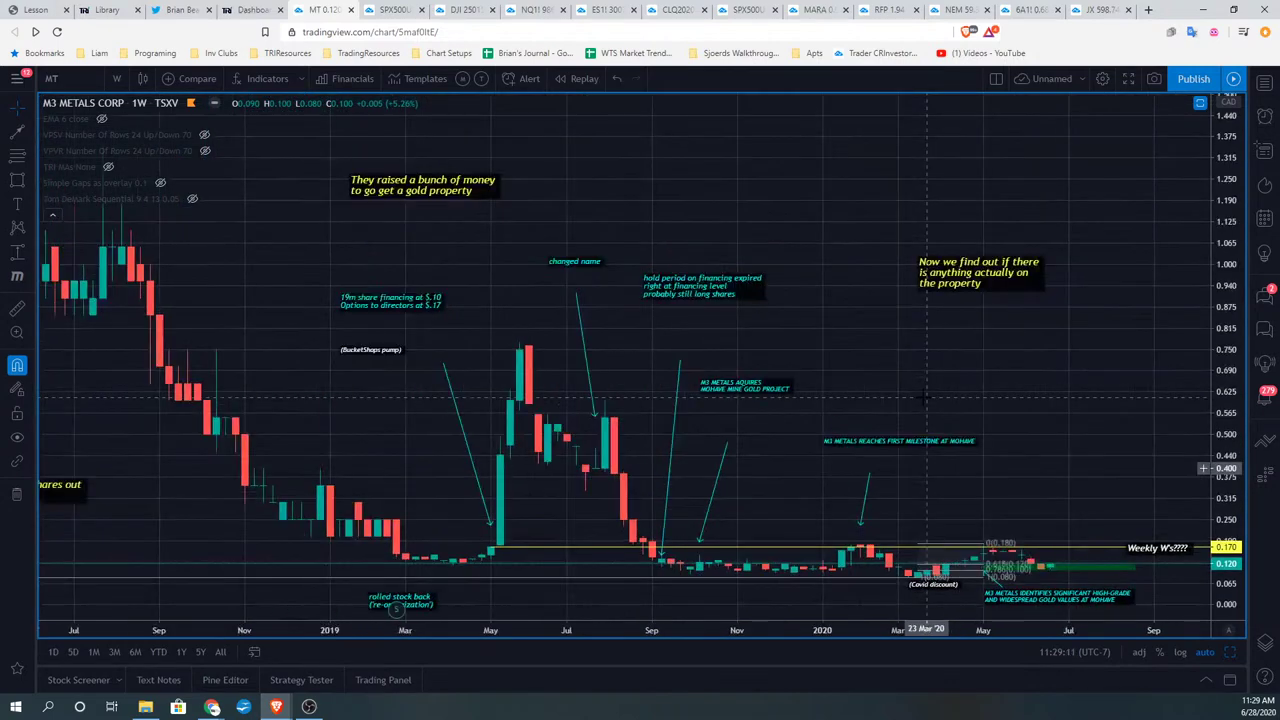
{"action": "scroll", "coordinate": [925, 397], "scroll_direction": "down", "scroll_amount": 3}
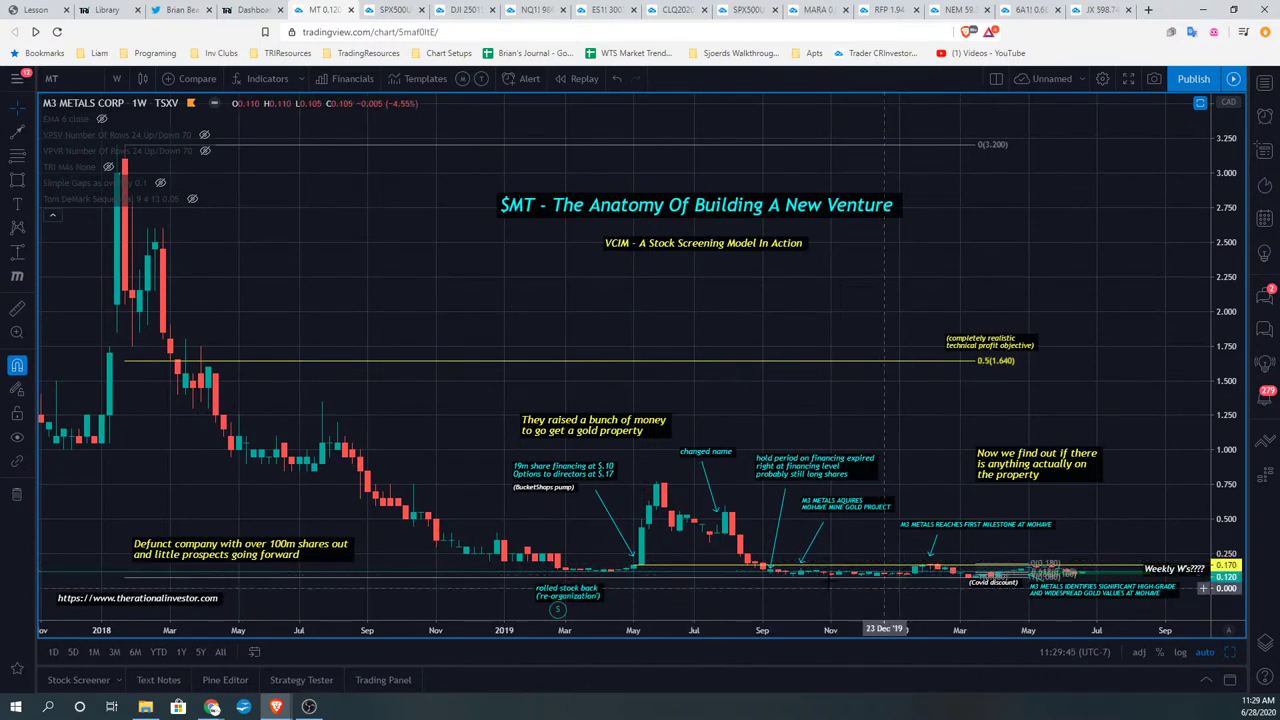
{"action": "scroll", "coordinate": [255, 292], "scroll_direction": "down", "scroll_amount": 3}
{"action": "scroll", "coordinate": [255, 292], "scroll_direction": "down", "scroll_amount": 2}
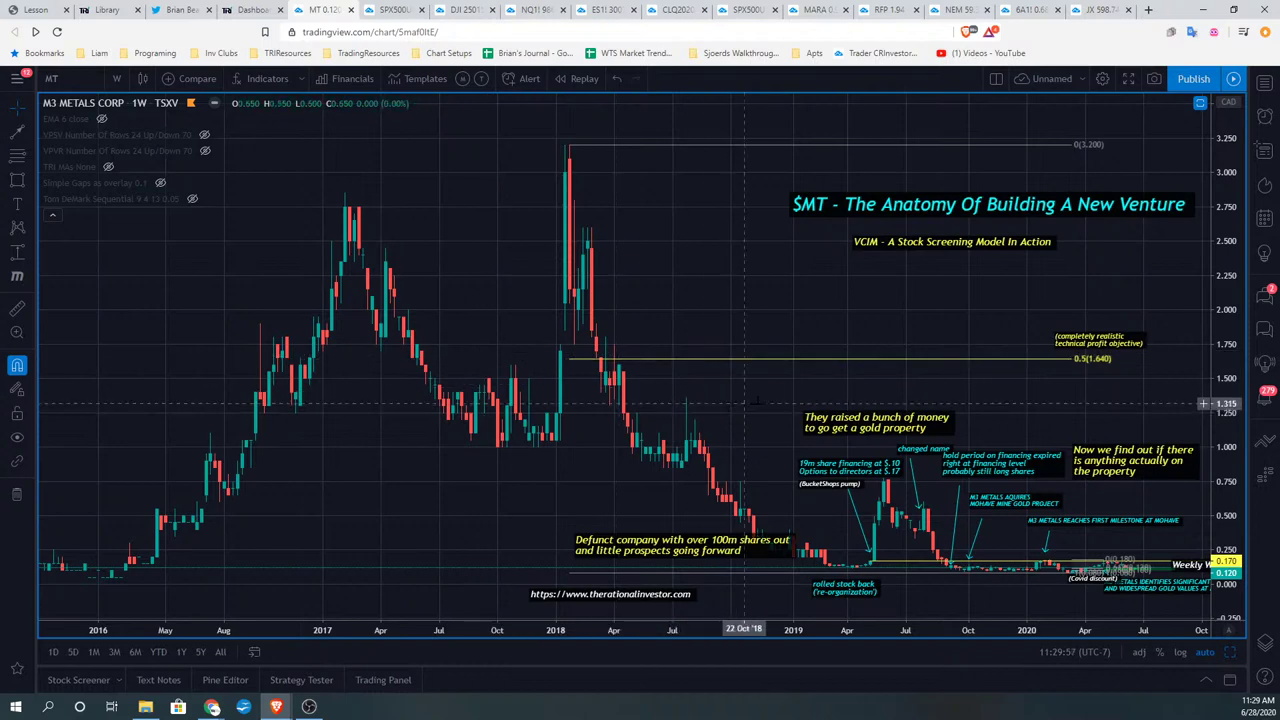
{"action": "scroll", "coordinate": [763, 406], "scroll_direction": "up", "scroll_amount": 3}
{"action": "scroll", "coordinate": [764, 406], "scroll_direction": "up", "scroll_amount": 1}
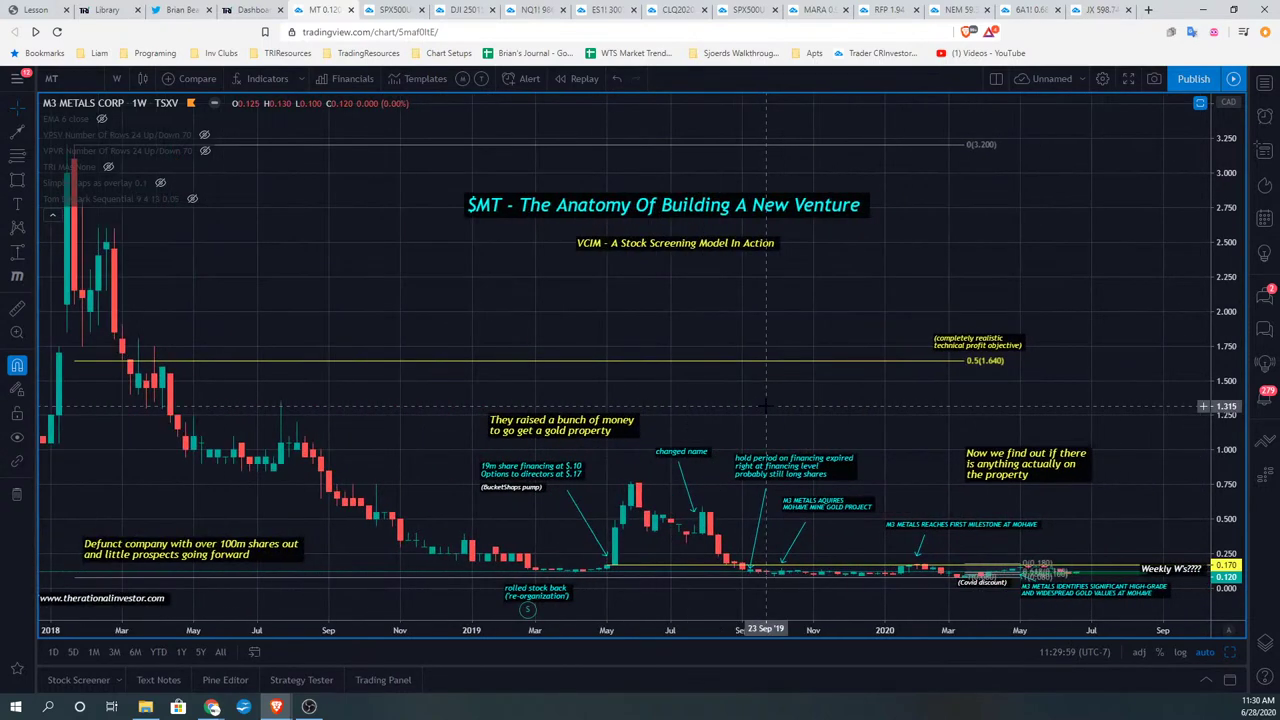
{"action": "scroll", "coordinate": [765, 406], "scroll_direction": "down", "scroll_amount": 1}
{"action": "scroll", "coordinate": [770, 406], "scroll_direction": "down", "scroll_amount": 1}
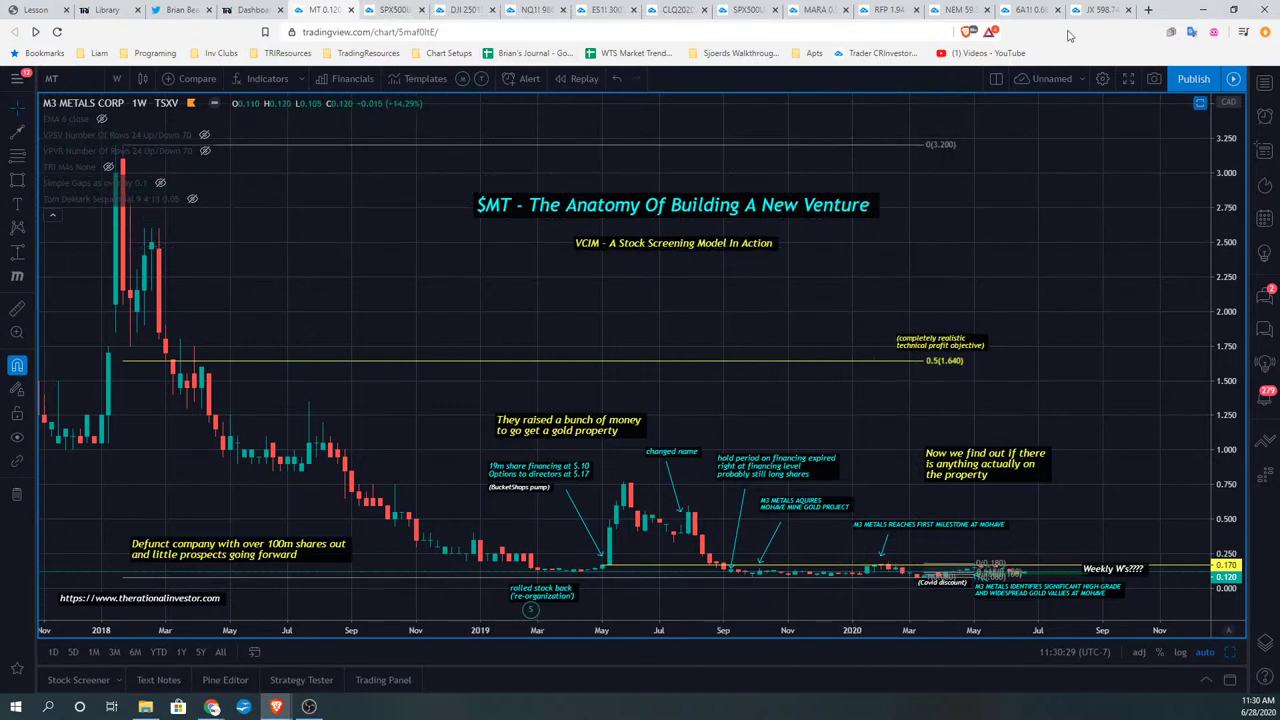
- Minimize the M3 Metals chart window, bring up the XBTUSD chart window and show its multi-chart SHITPERP layout
{"action": "left_click", "coordinate": [1203, 9]}
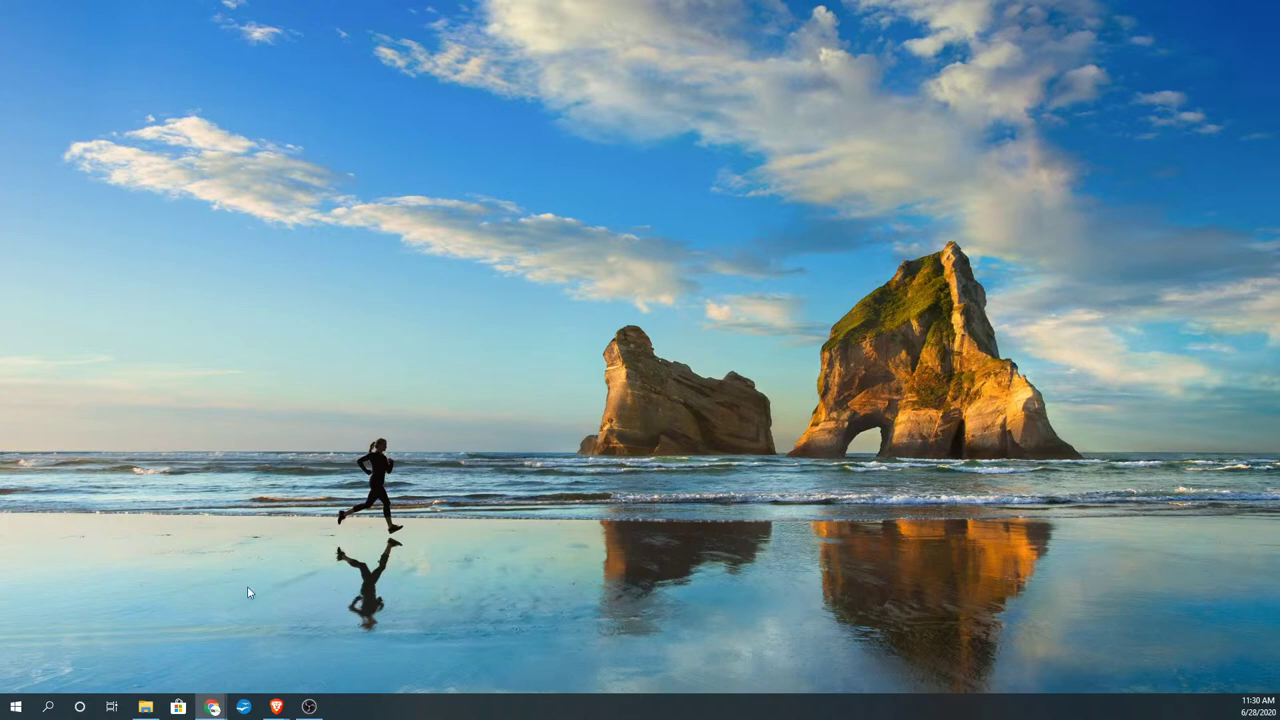
{"action": "mouse_move", "coordinate": [276, 706]}
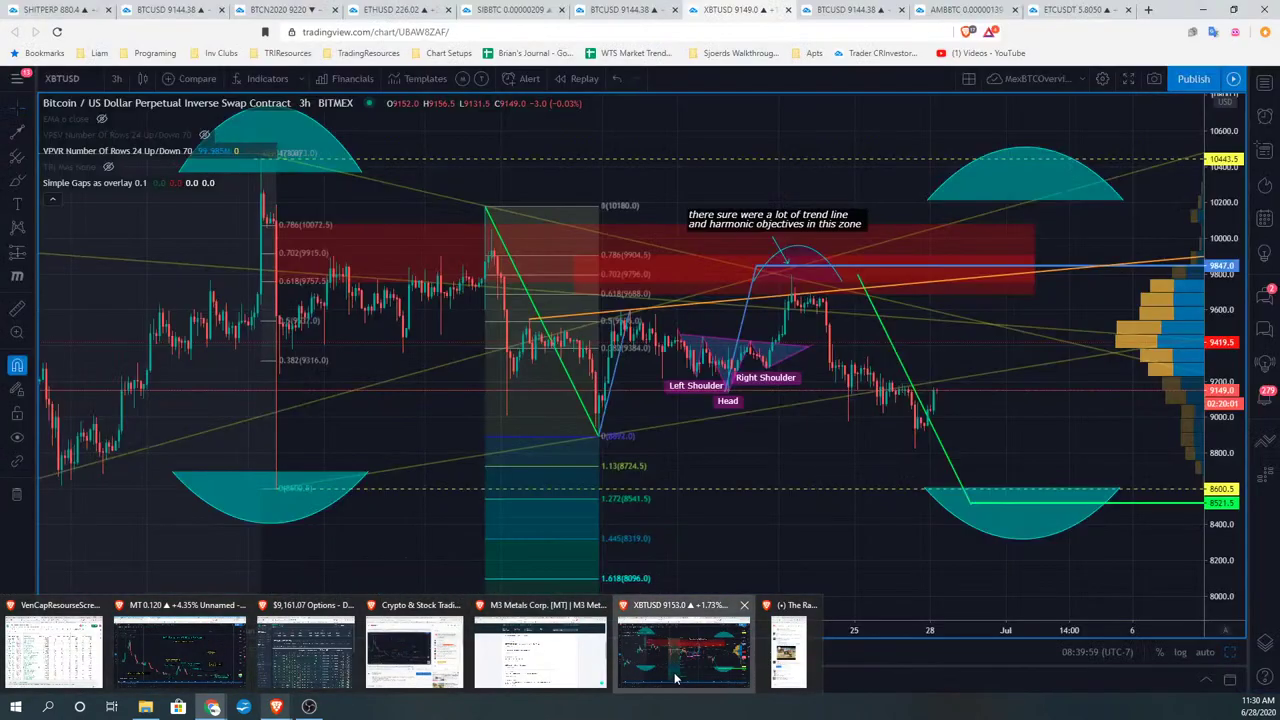
{"action": "left_click", "coordinate": [684, 652]}
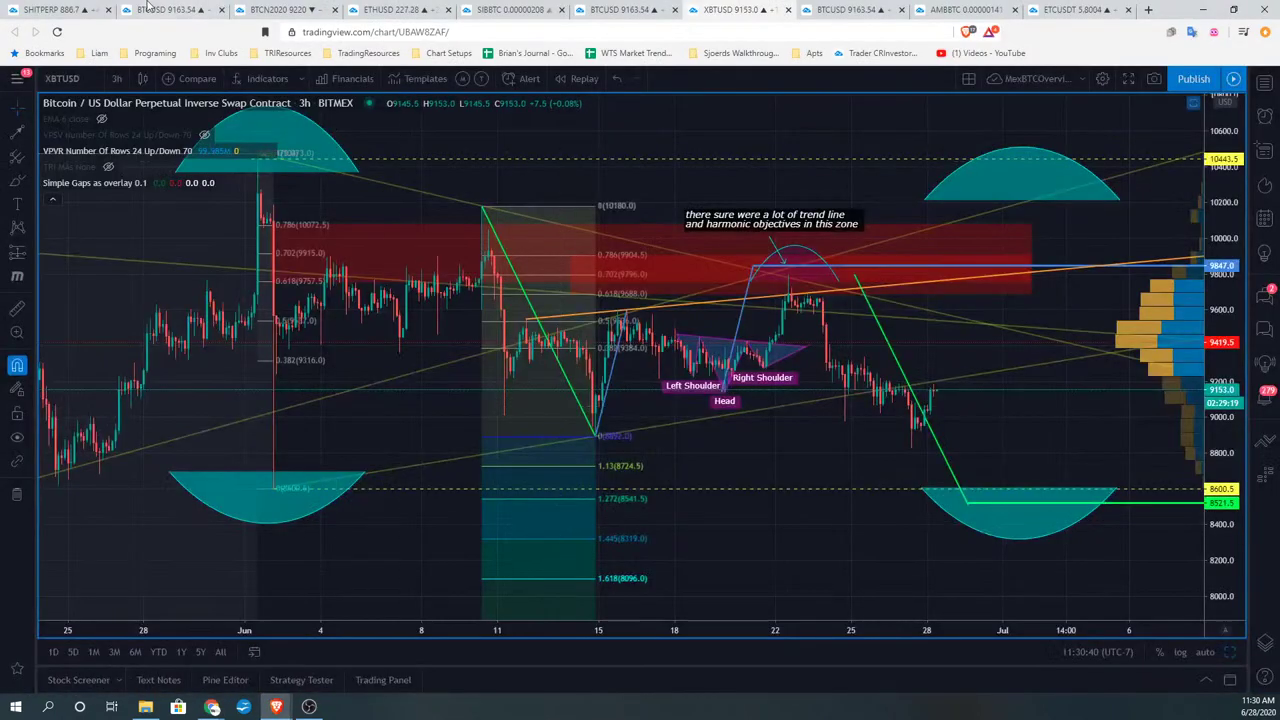
{"action": "left_click", "coordinate": [55, 8]}
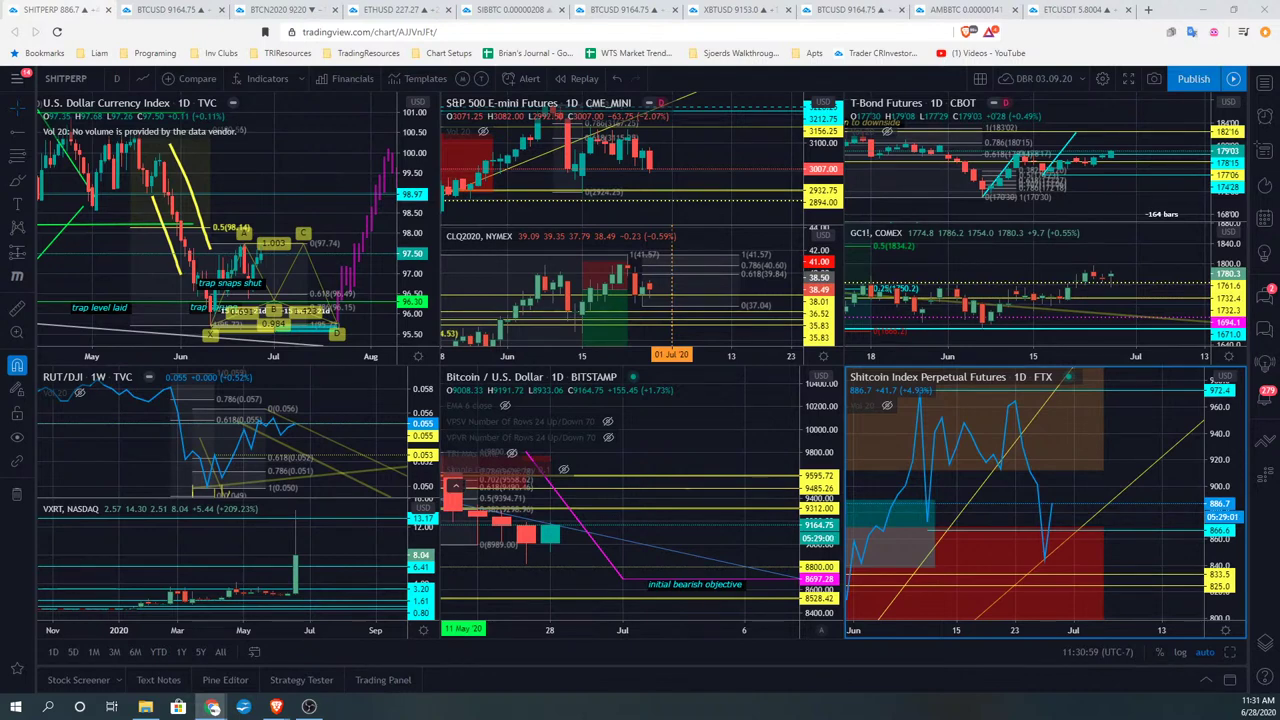
- Open the copied meet.google.com redirect link to the Google Docs document in a new browser tab
{"action": "left_click", "coordinate": [1148, 9]}
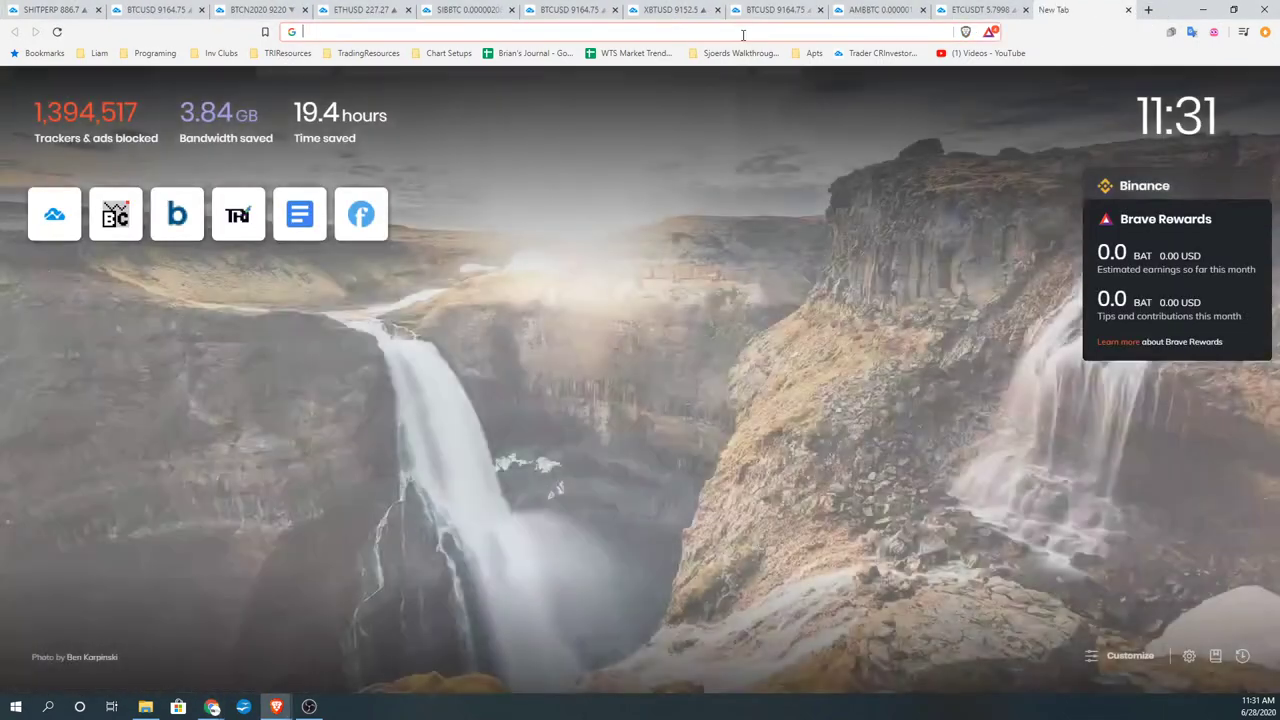
{"action": "right_click", "coordinate": [743, 34]}
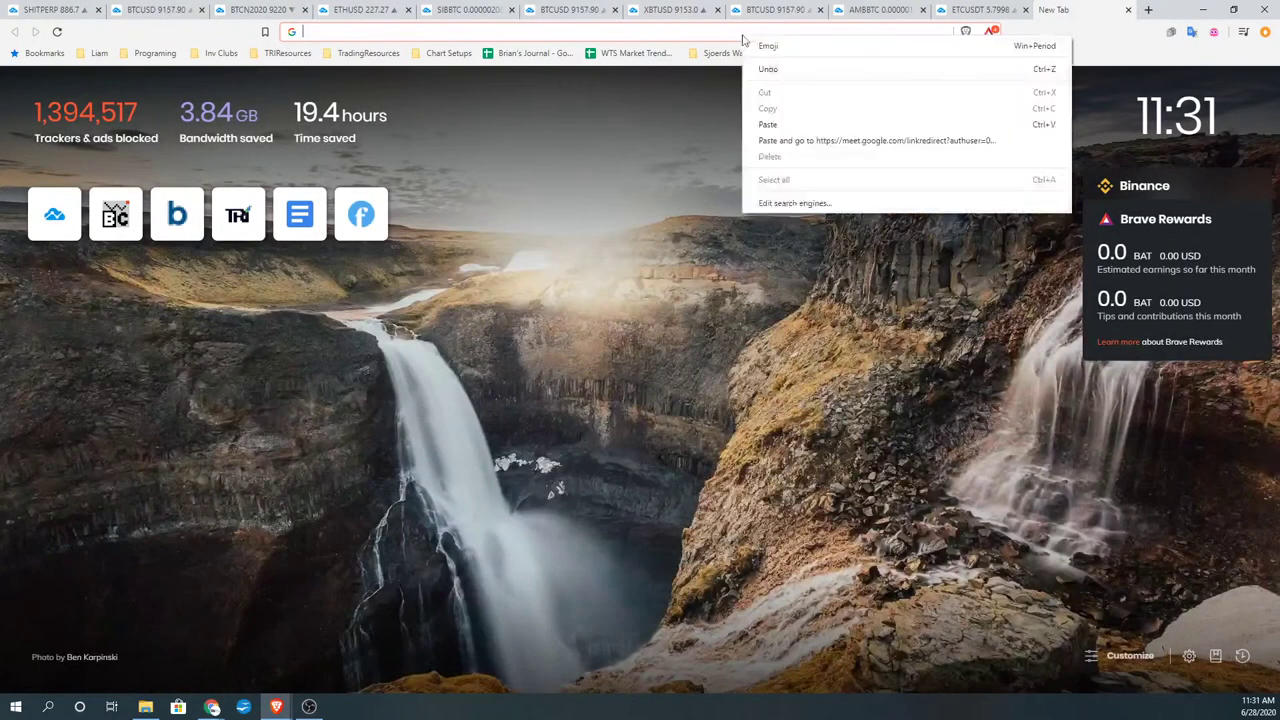
{"action": "left_click", "coordinate": [800, 130]}
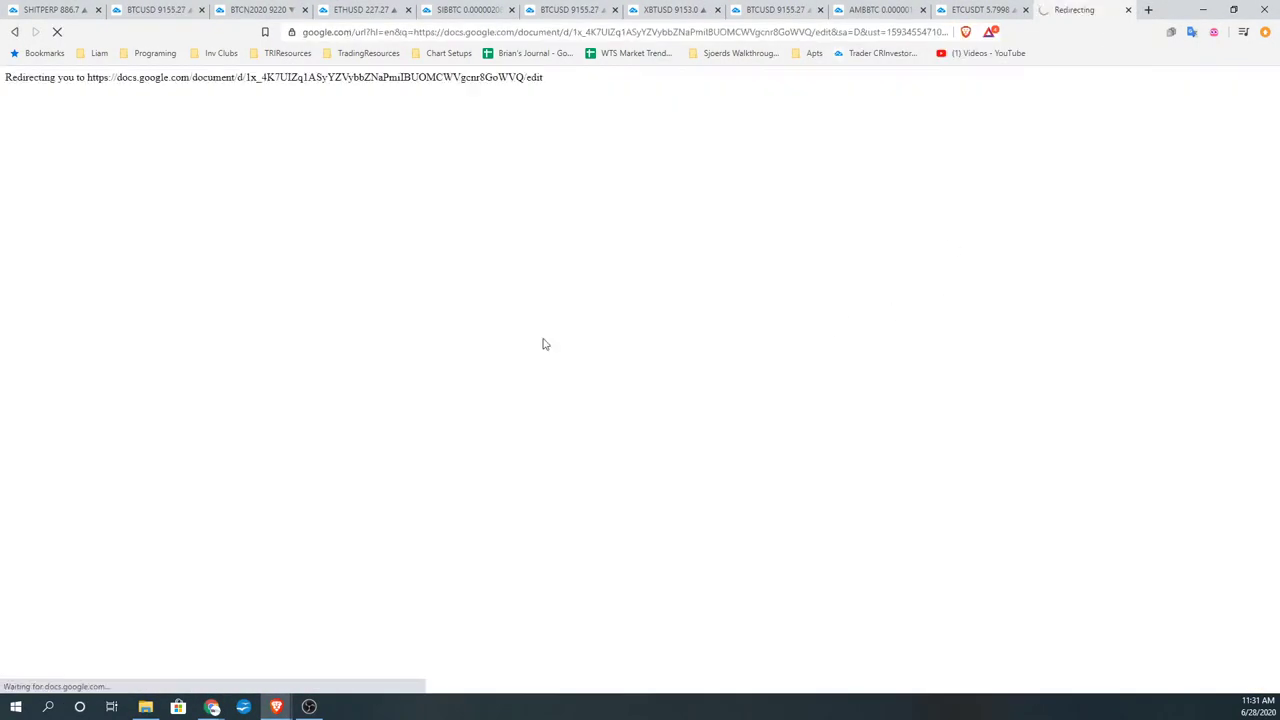